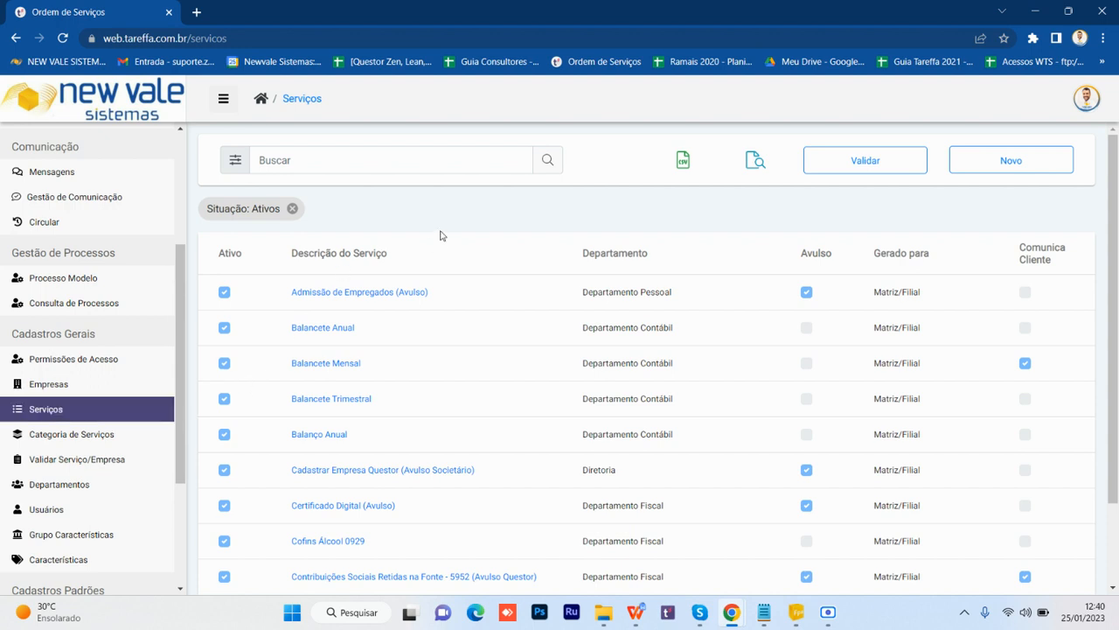
View the situation and service-type filter options available for the services list.
click(236, 162)
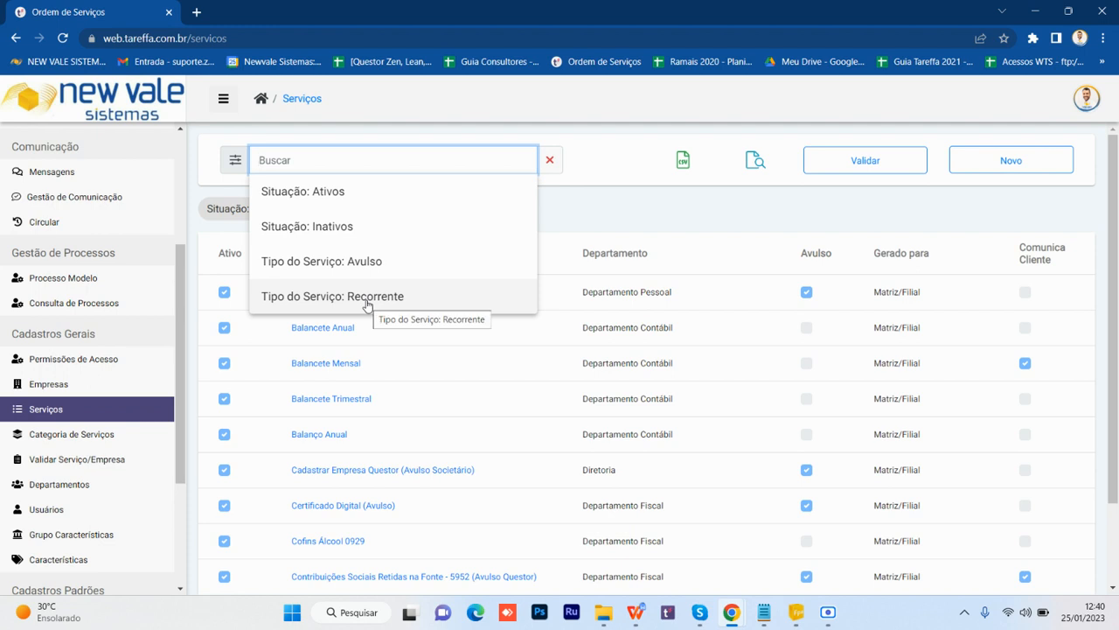
click(579, 217)
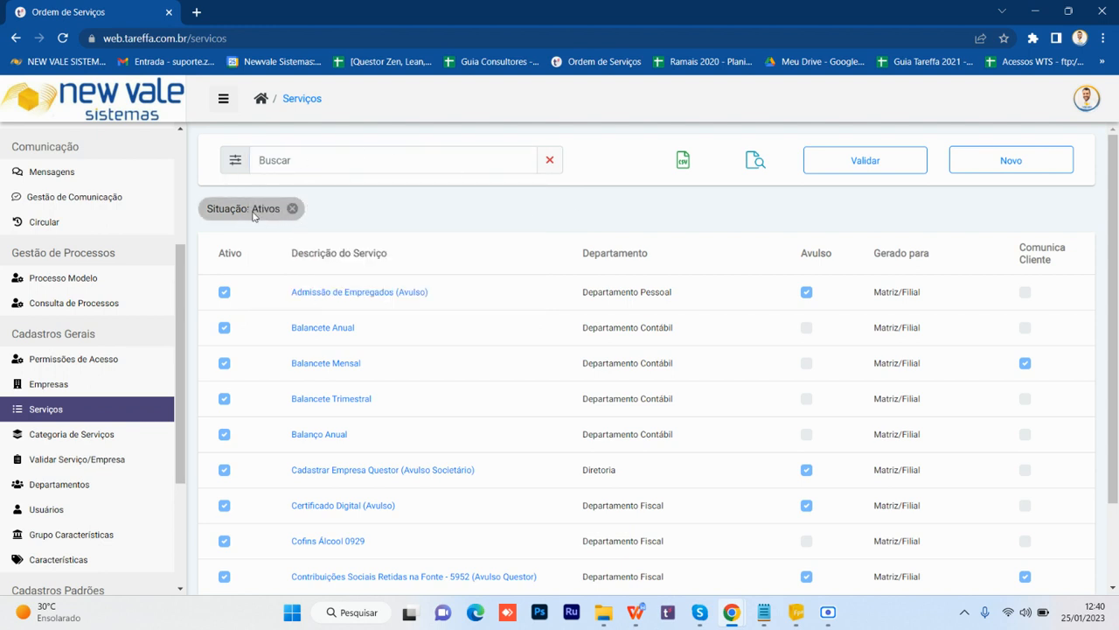
click(236, 162)
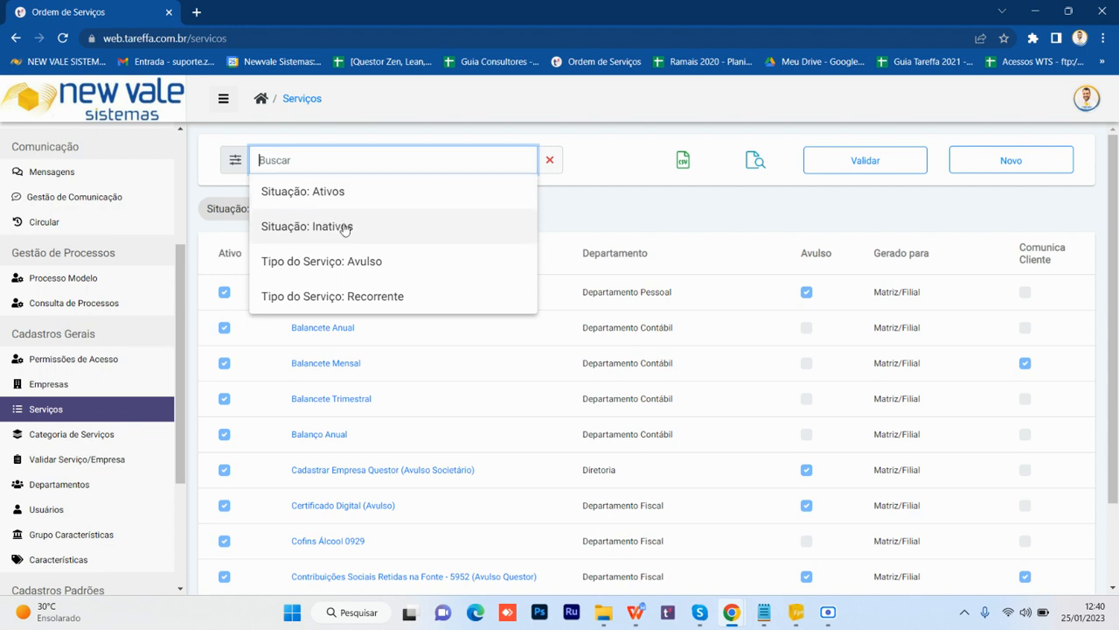
click(586, 215)
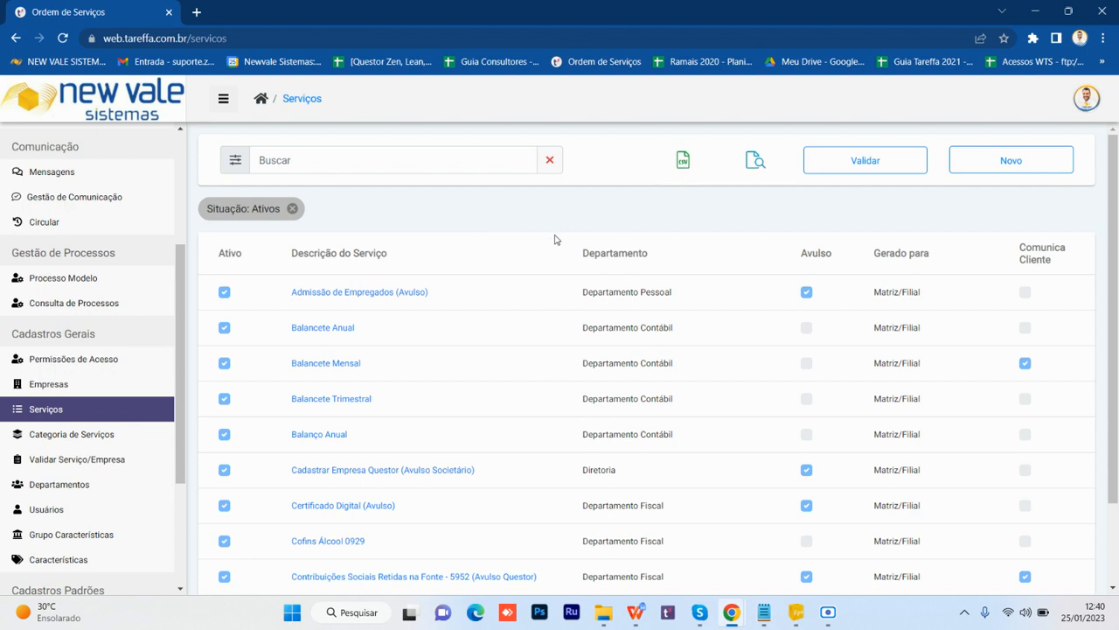
scroll(487, 262, down, 1)
scroll(455, 267, up, 1)
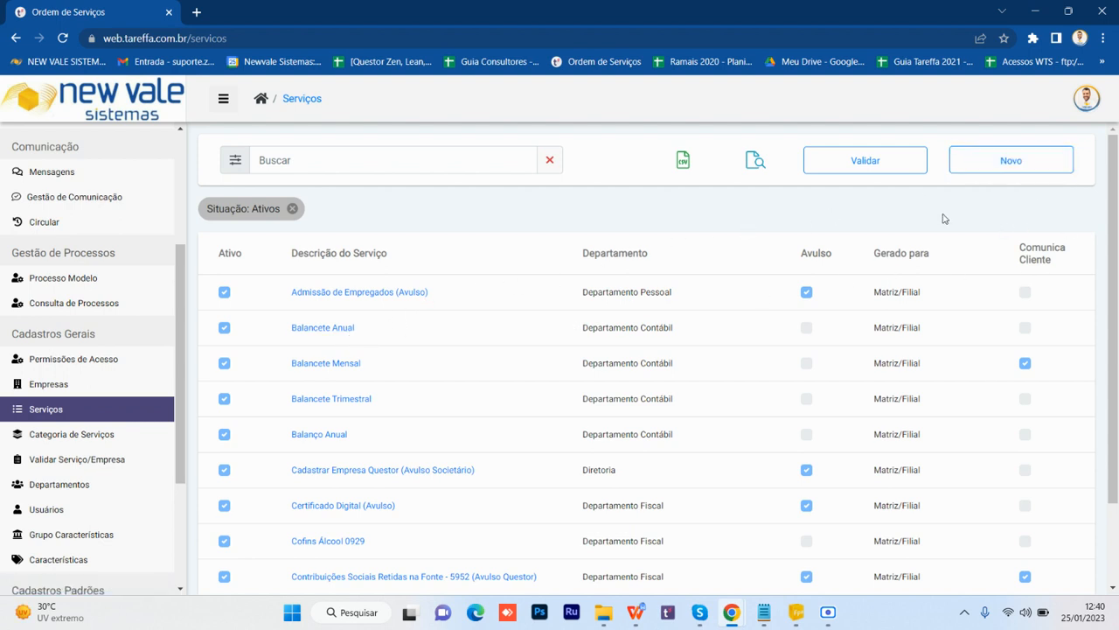
click(756, 166)
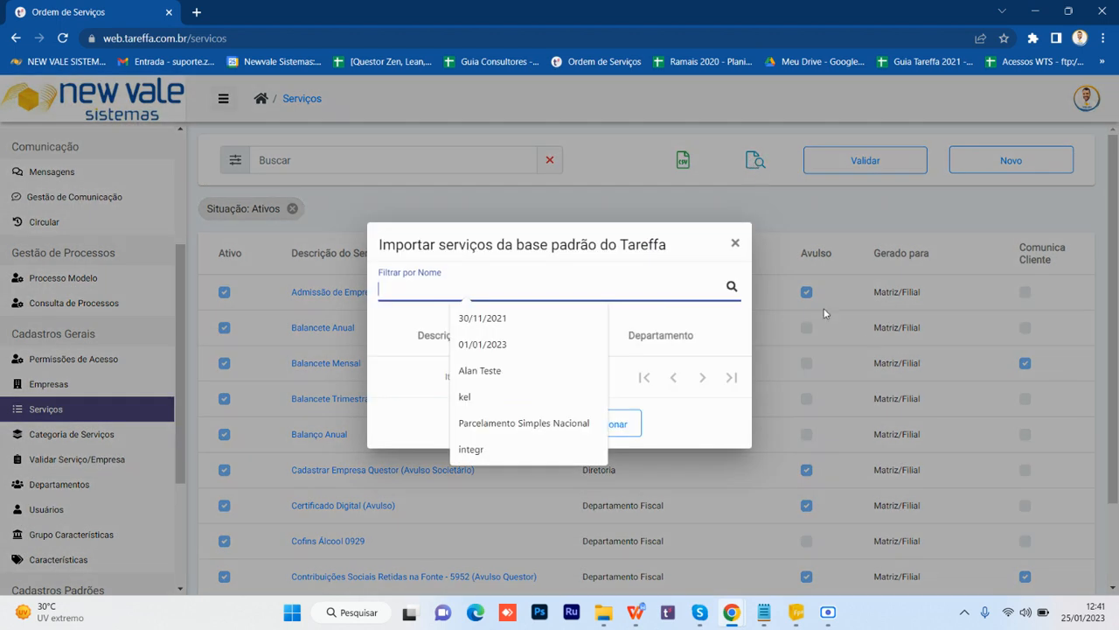
click(403, 333)
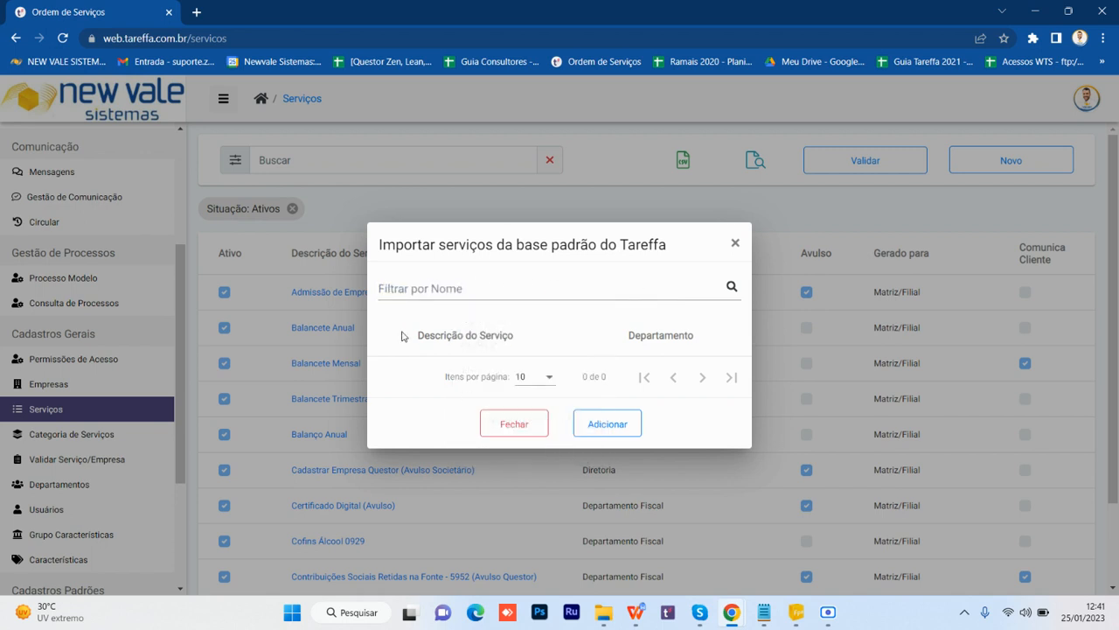
click(735, 245)
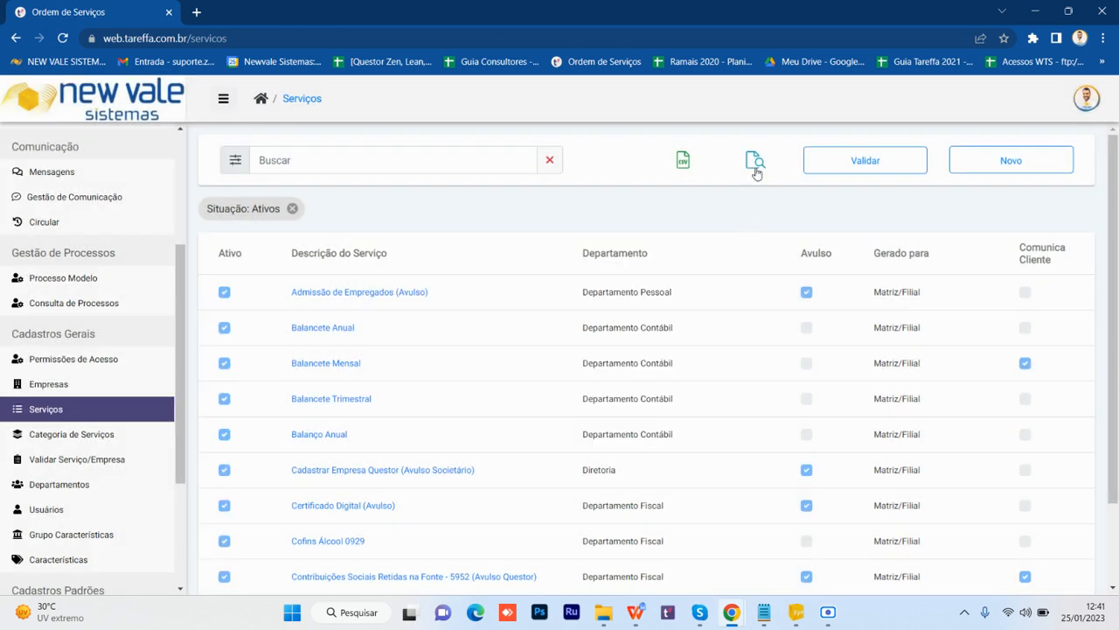
Switch to Questor, leave the obligations lookup and view the Configurações options above the Baixas Automáticas grid.
click(798, 612)
key(Escape)
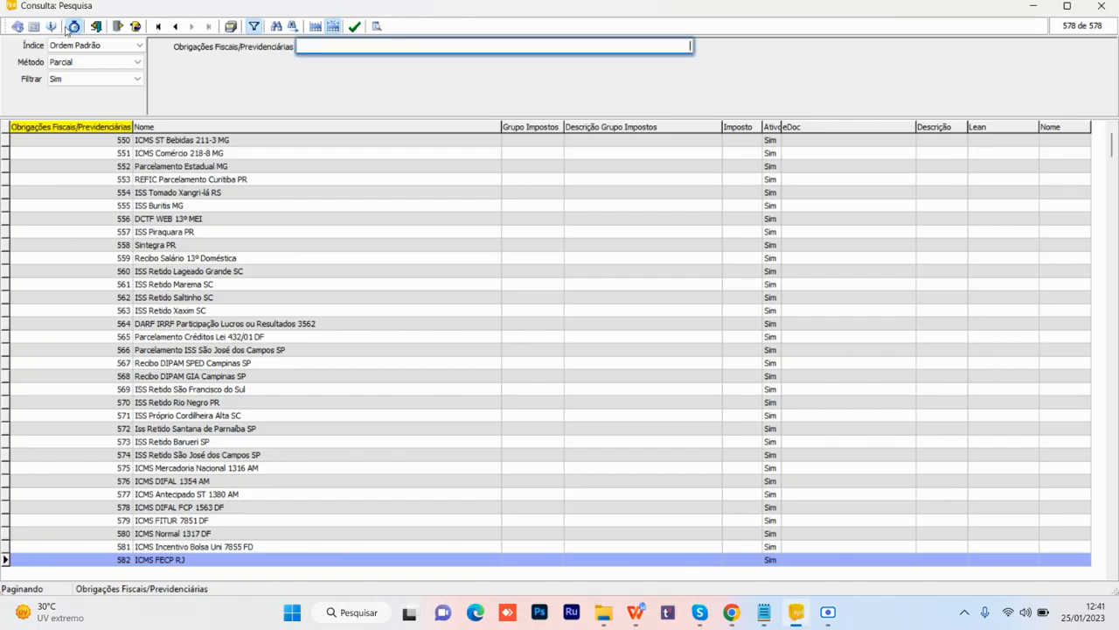
click(53, 24)
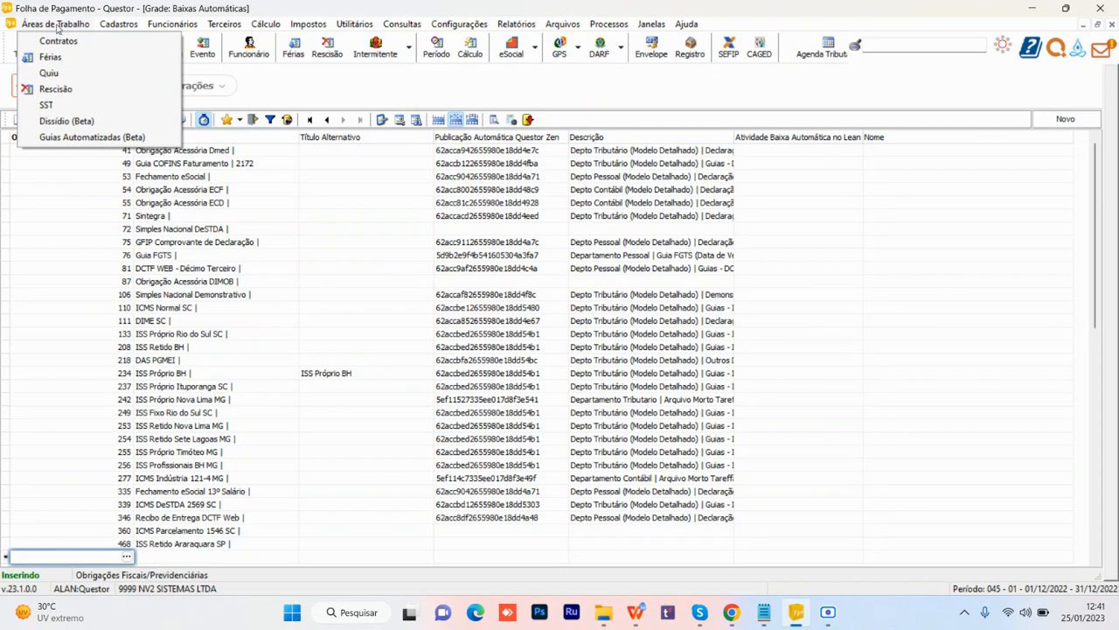
click(208, 86)
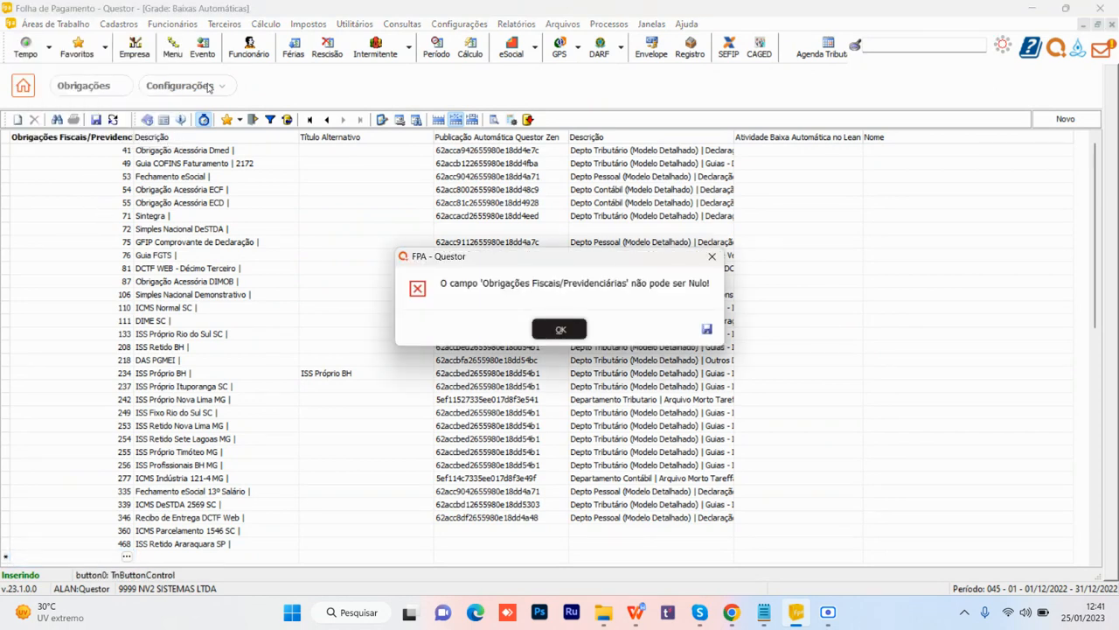
key(Return)
click(210, 86)
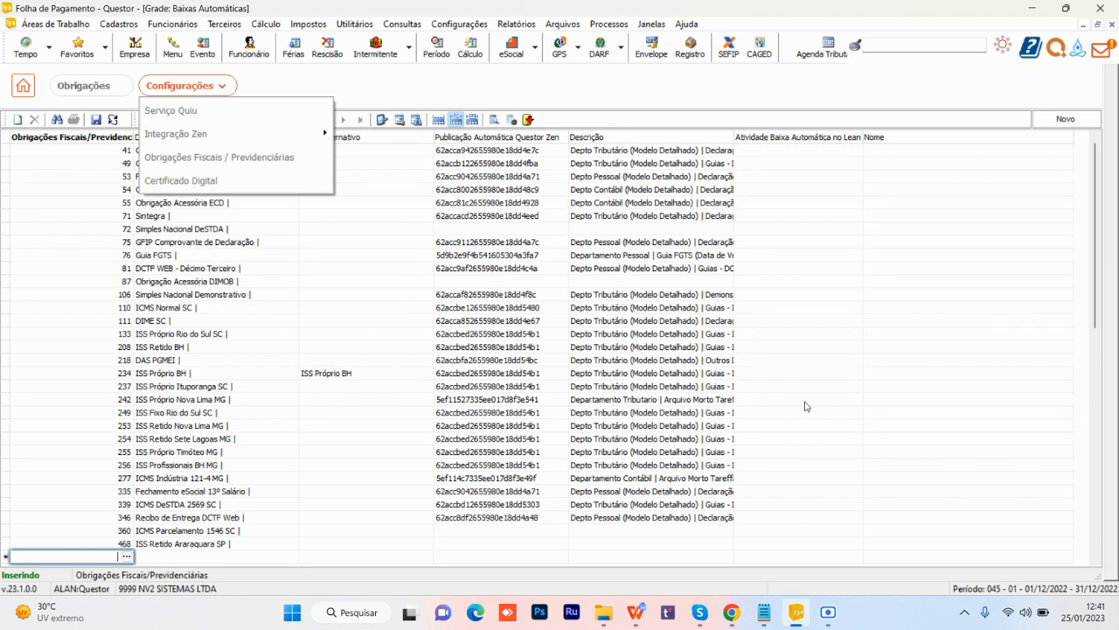
click(940, 352)
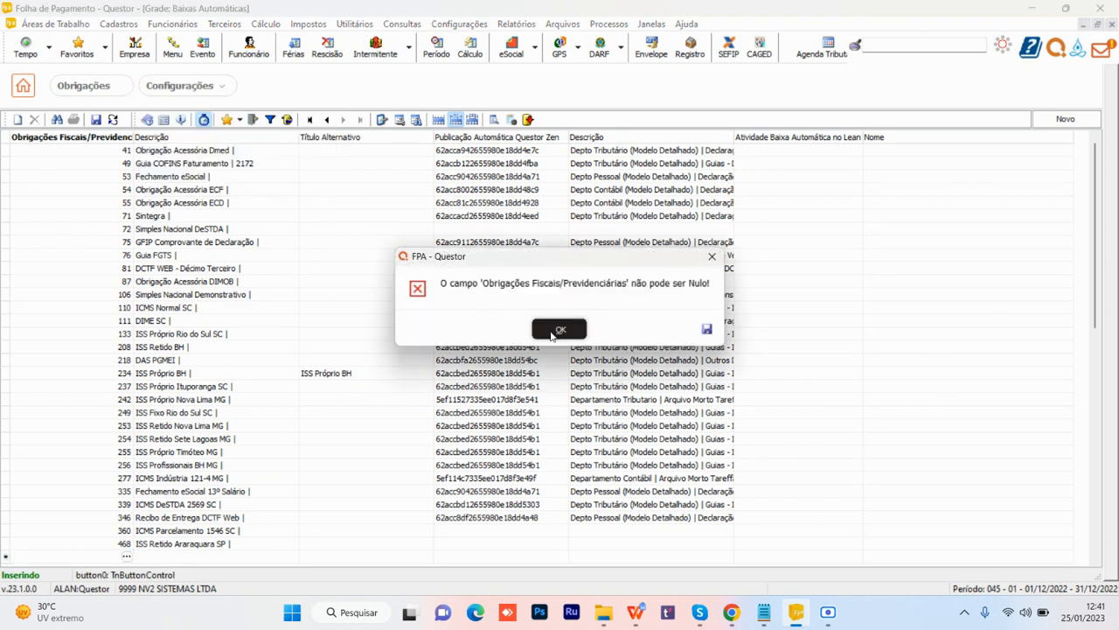
click(558, 330)
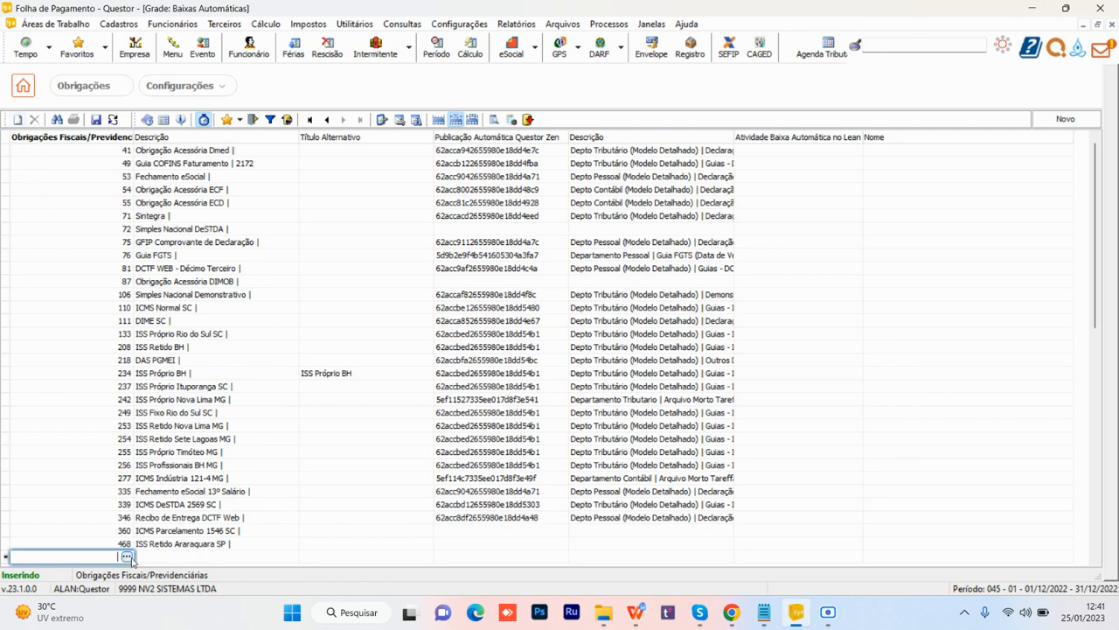
Open the Obrigações Fiscais/Previdenciárias lookup for the new grid row and examine the full list of obligations.
click(127, 557)
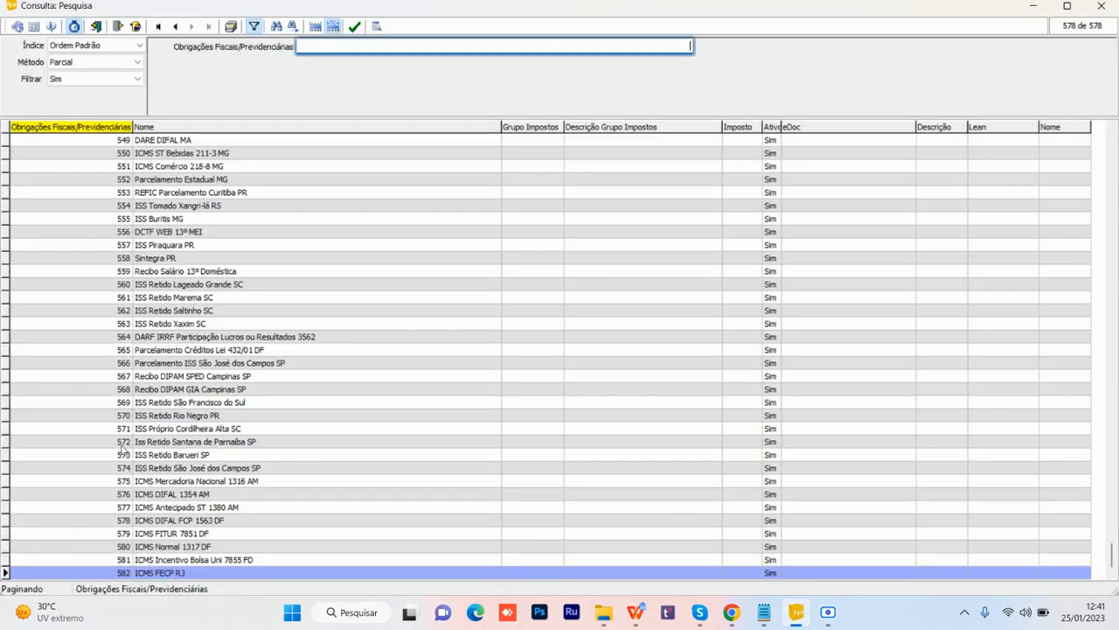
scroll(122, 448, up, 20)
scroll(196, 373, up, 20)
scroll(178, 313, up, 9)
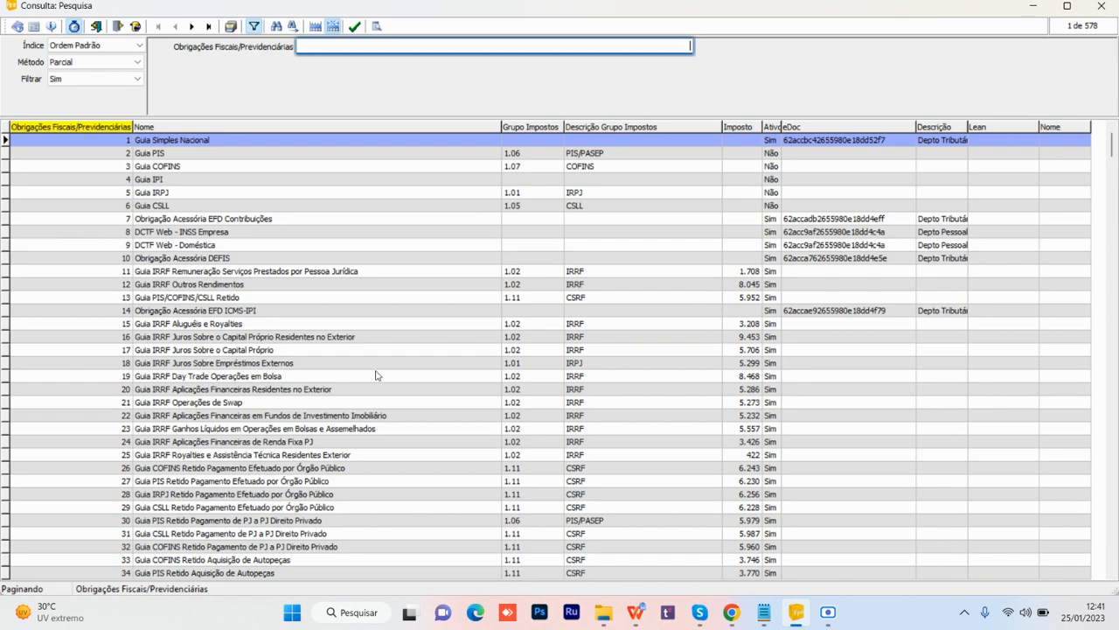
scroll(270, 397, down, 20)
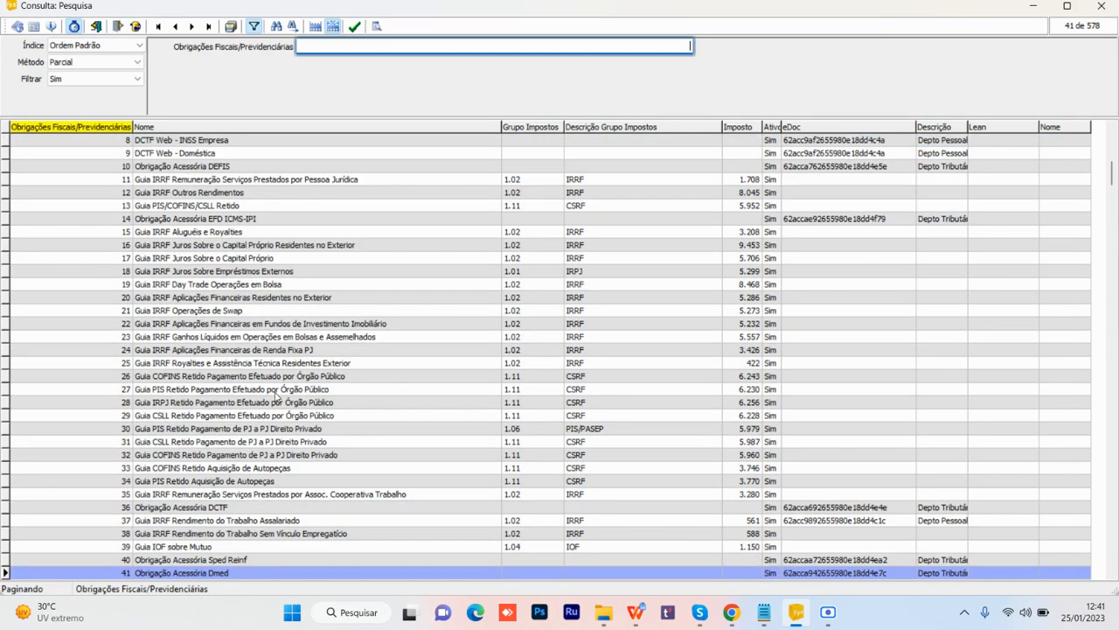
scroll(271, 398, down, 4)
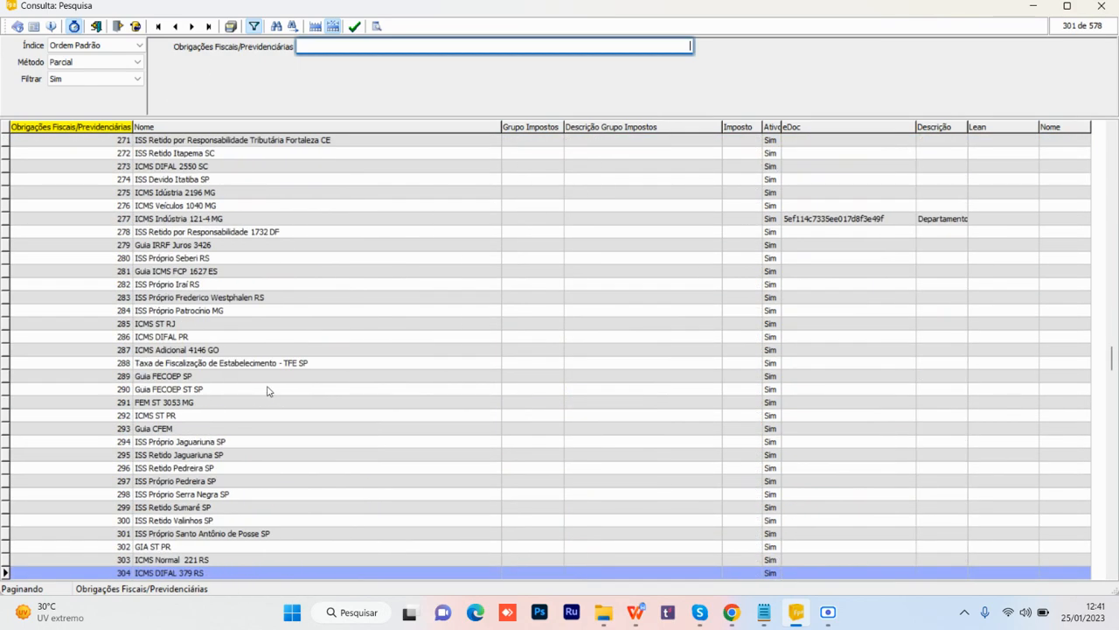
scroll(266, 392, down, 20)
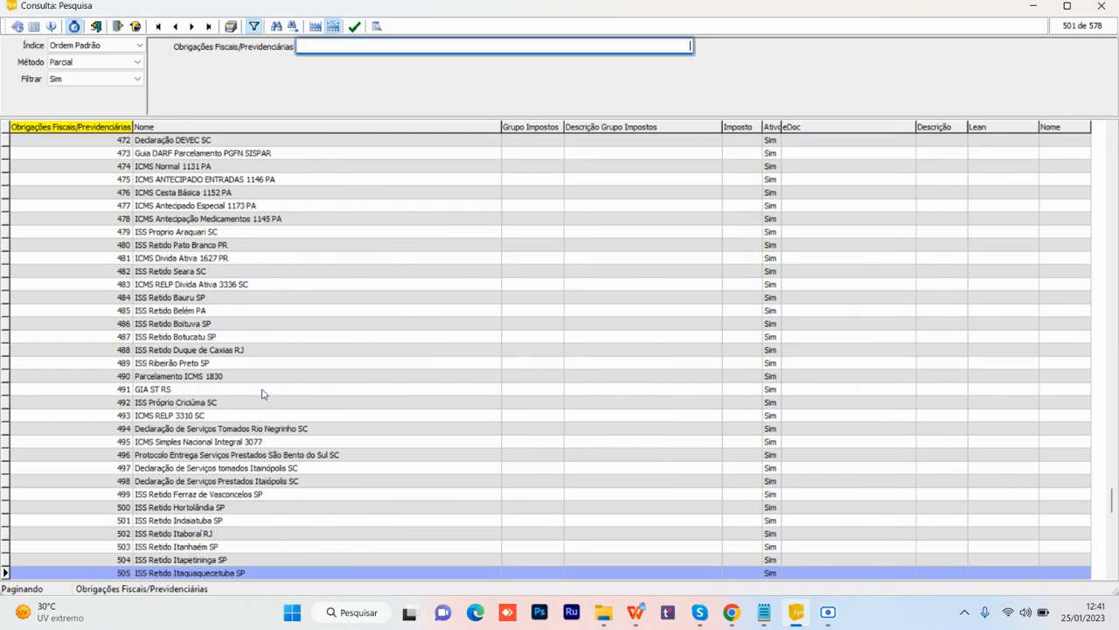
scroll(266, 390, down, 8)
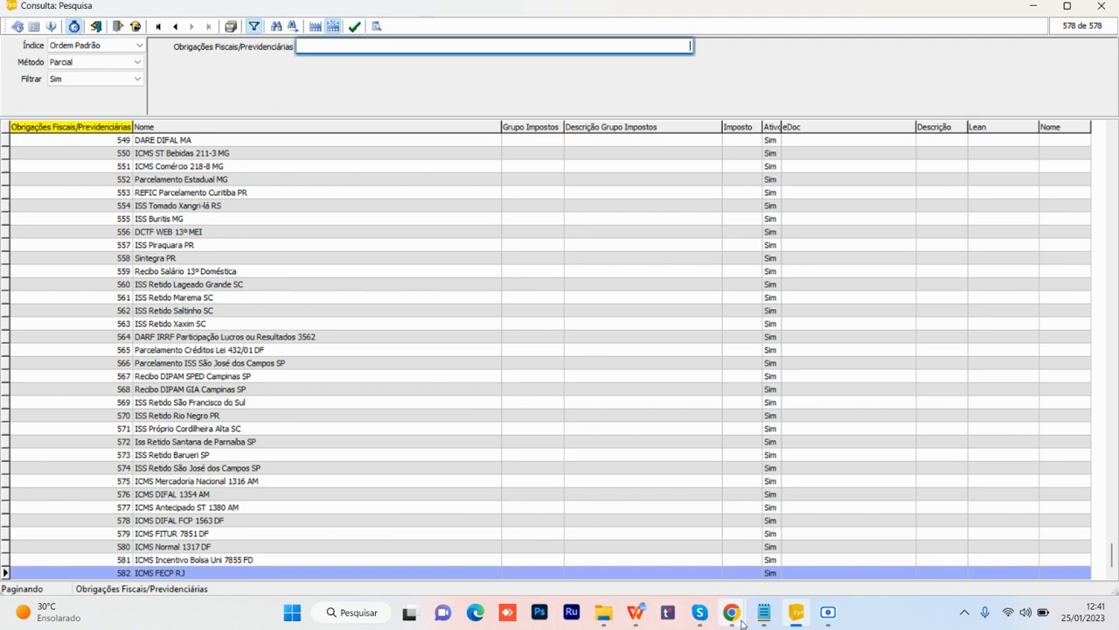
Switch back to Tareffa in Chrome and filter the services importable from the standard base by icms.
mouse_move(742, 611)
click(673, 549)
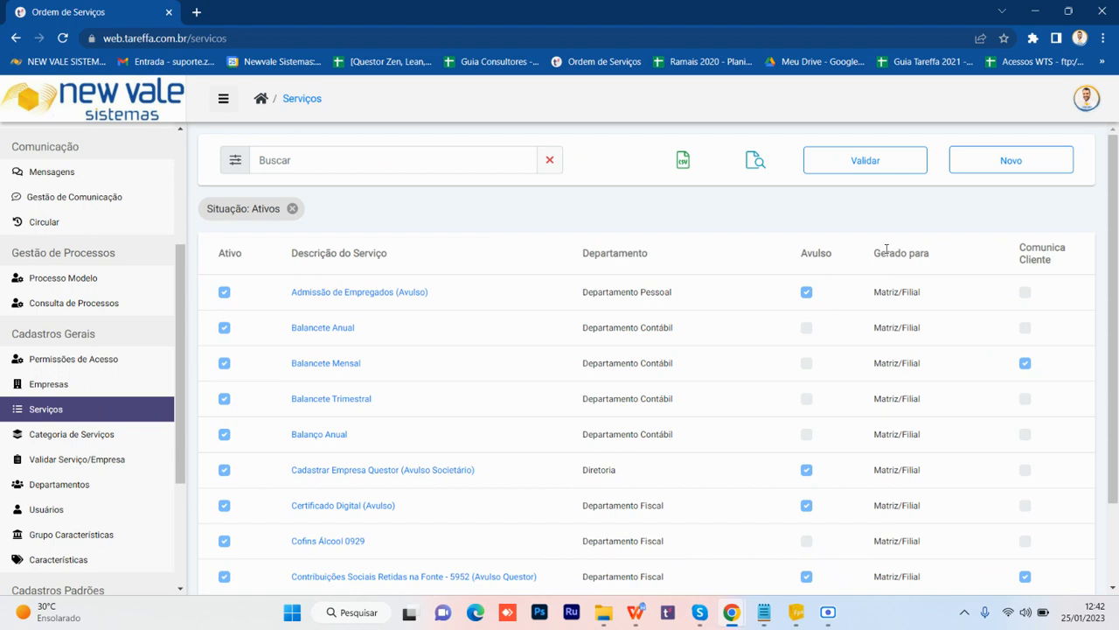
click(756, 160)
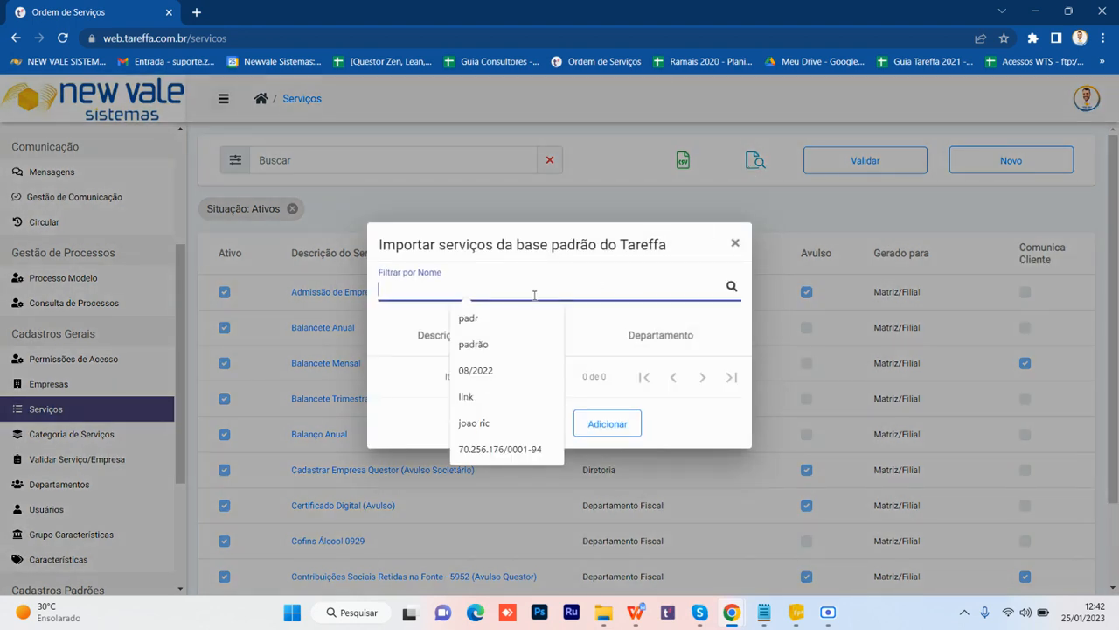
text(icms)
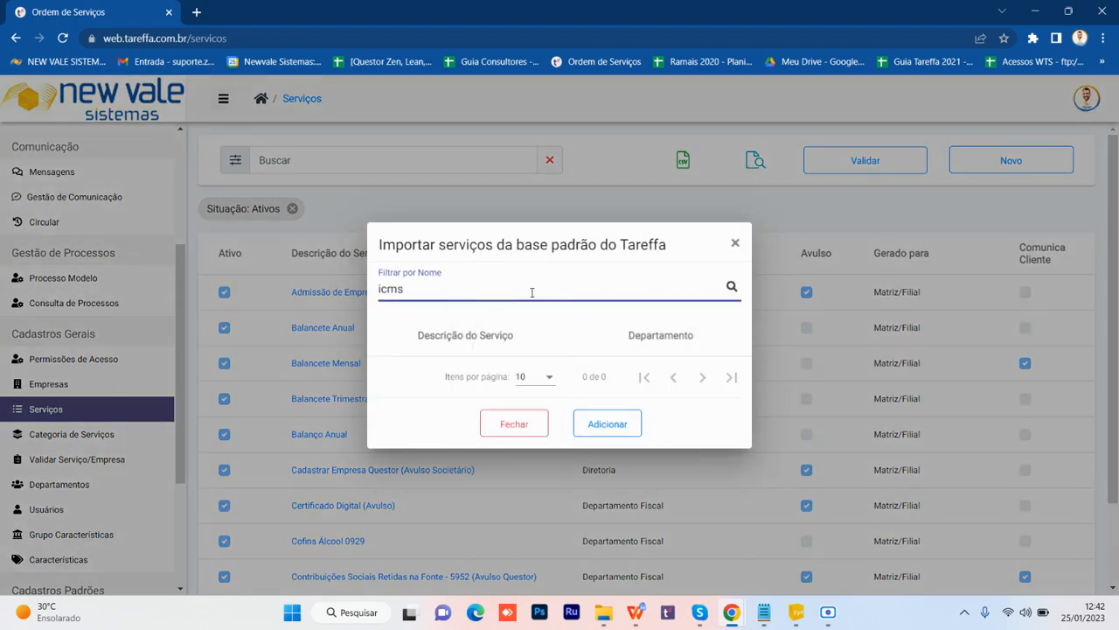
key(Return)
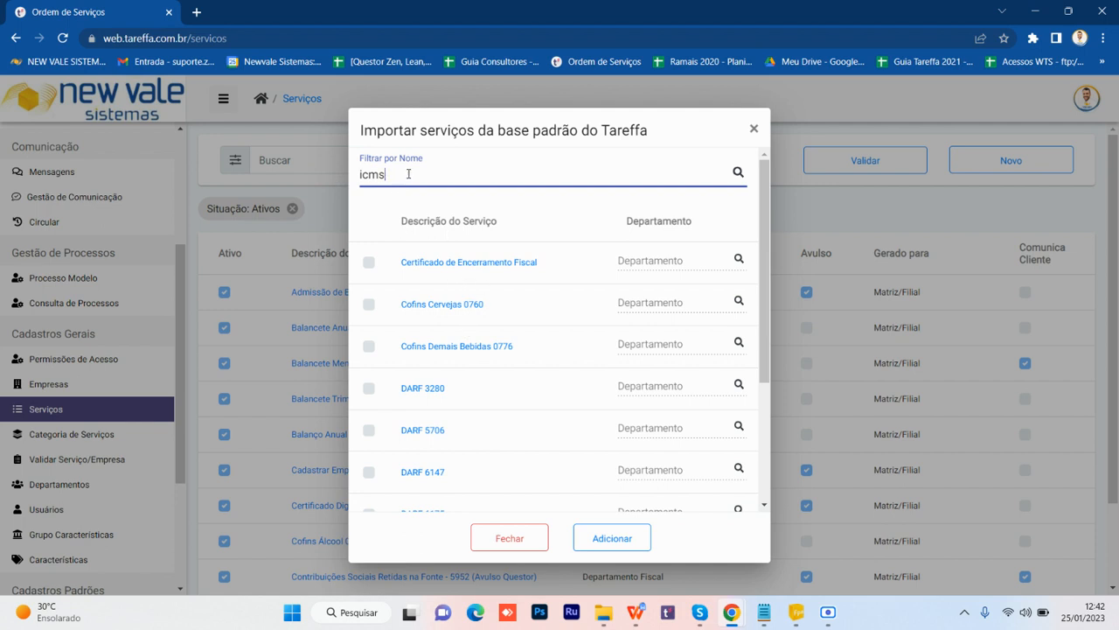
key(BackSpace)
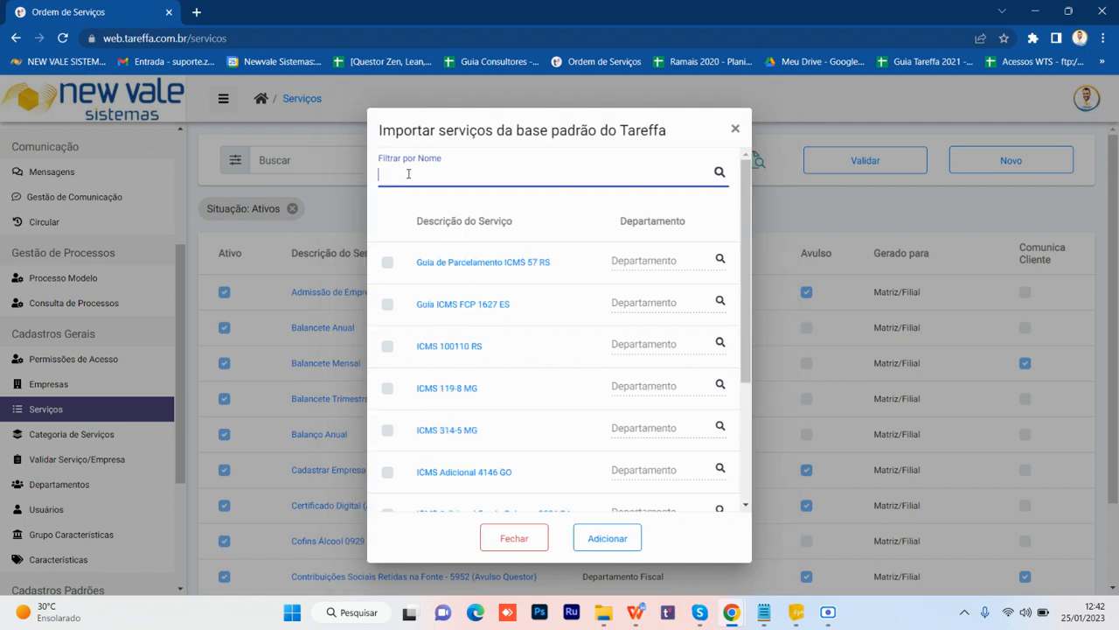
Import the ICMS 100110 RS service with Departamento Fiscal as its department and close the import dialog.
scroll(671, 363, down, 5)
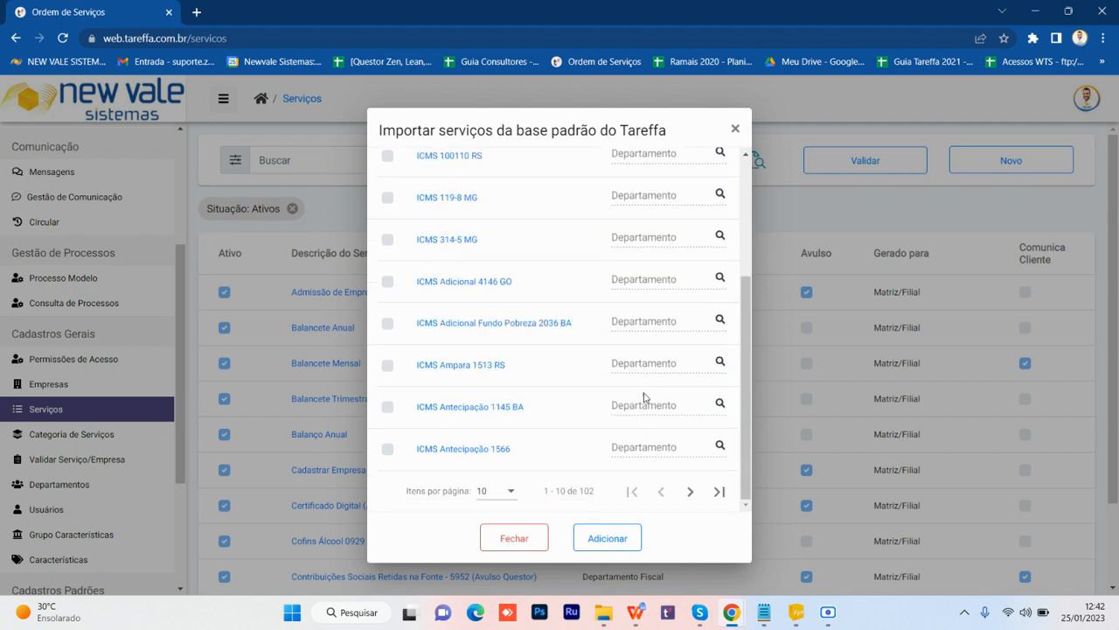
scroll(542, 359, up, 5)
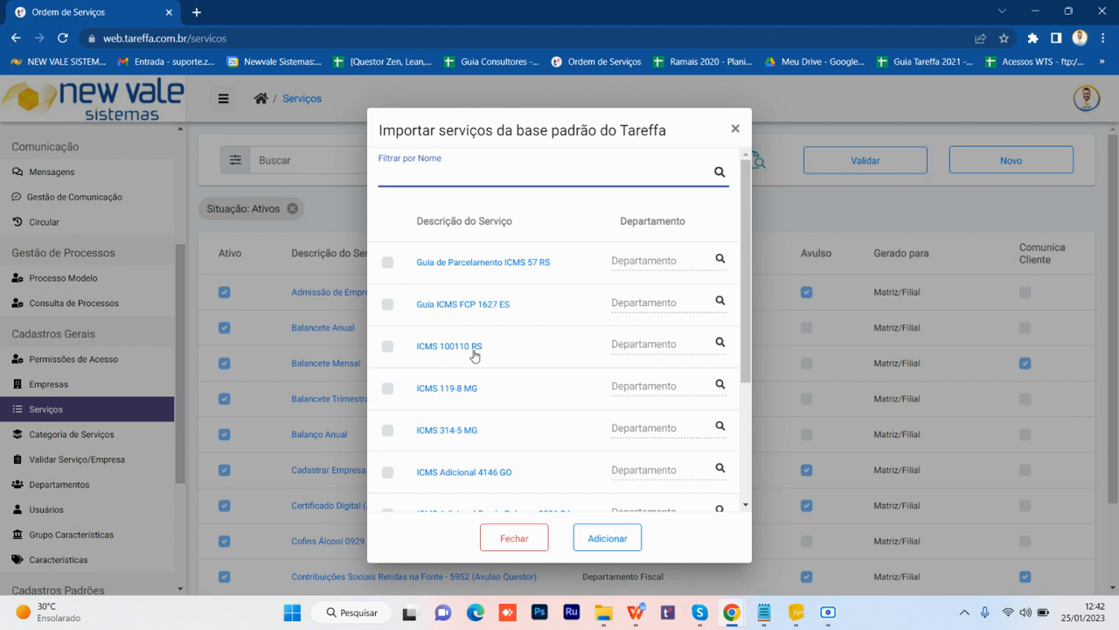
click(388, 348)
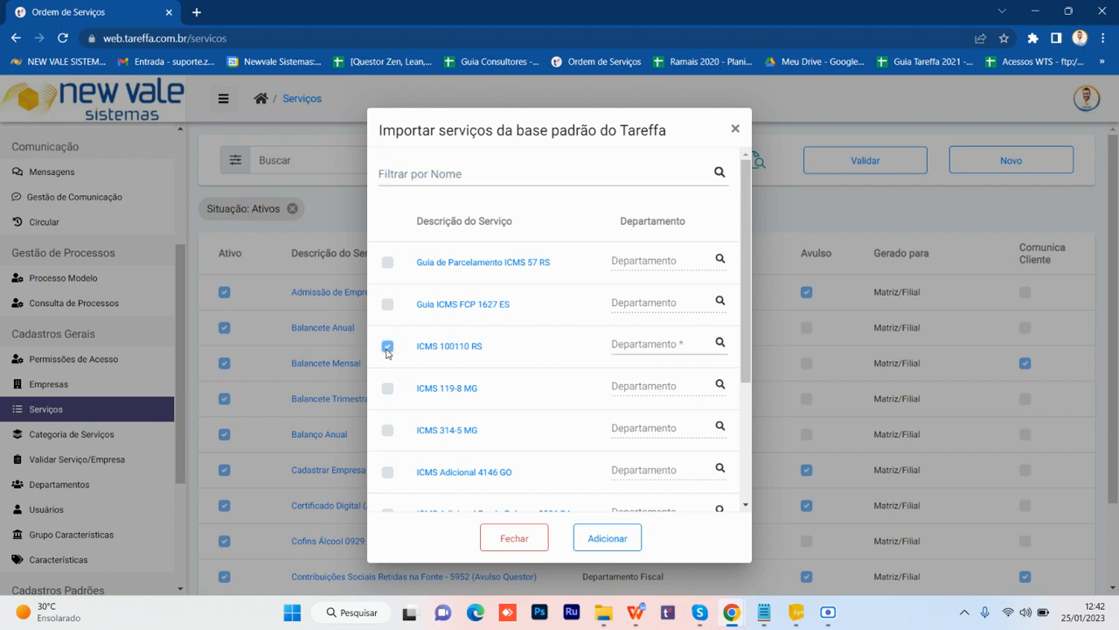
click(631, 343)
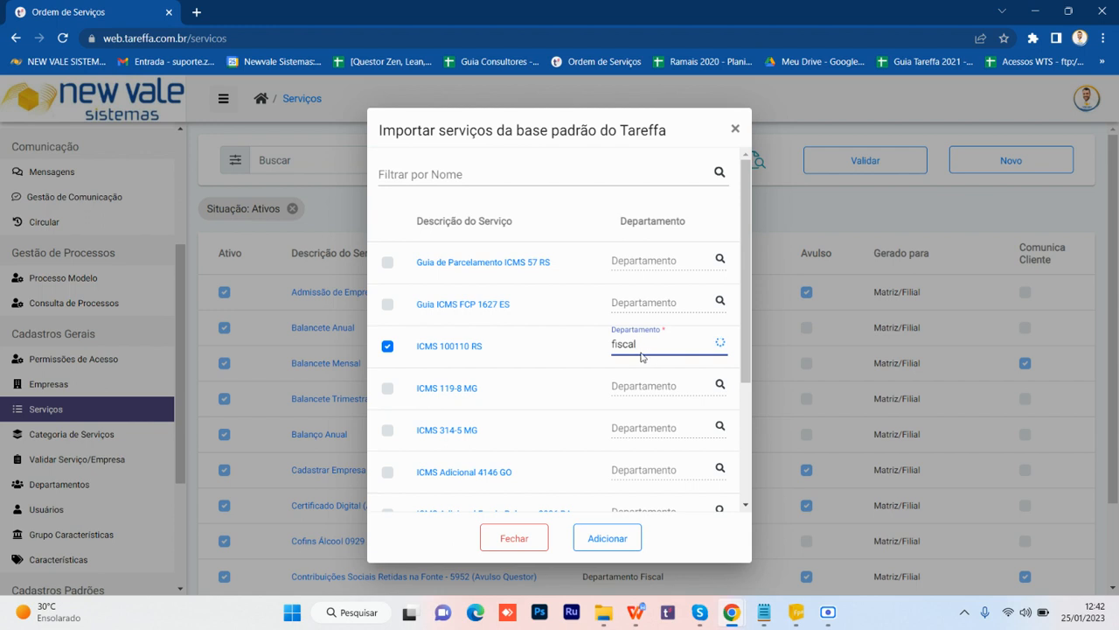
click(706, 372)
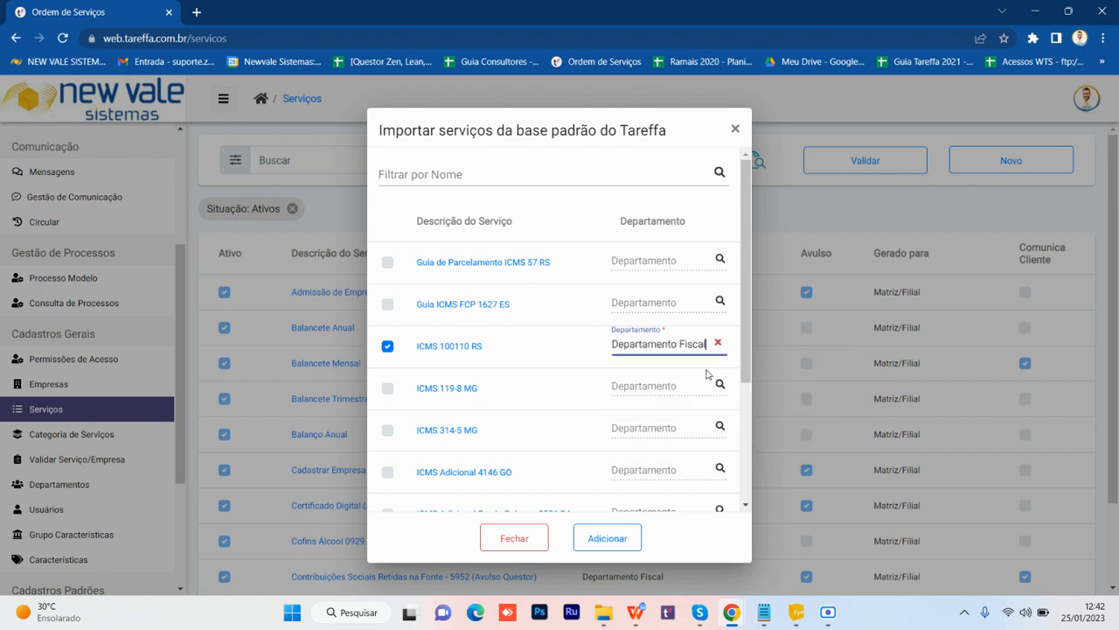
click(626, 543)
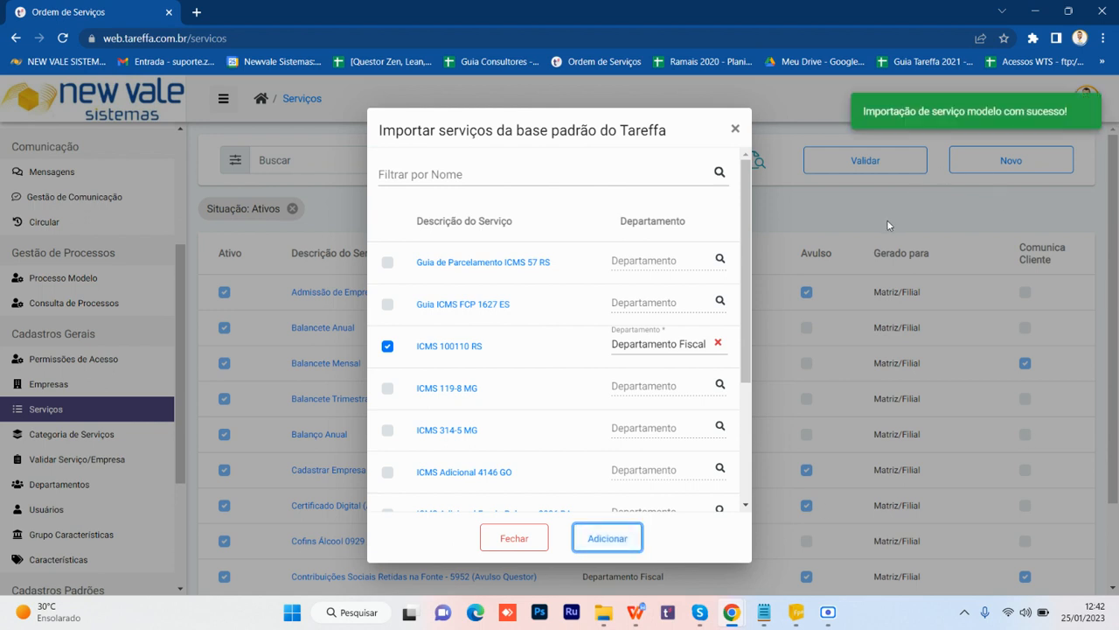
click(736, 128)
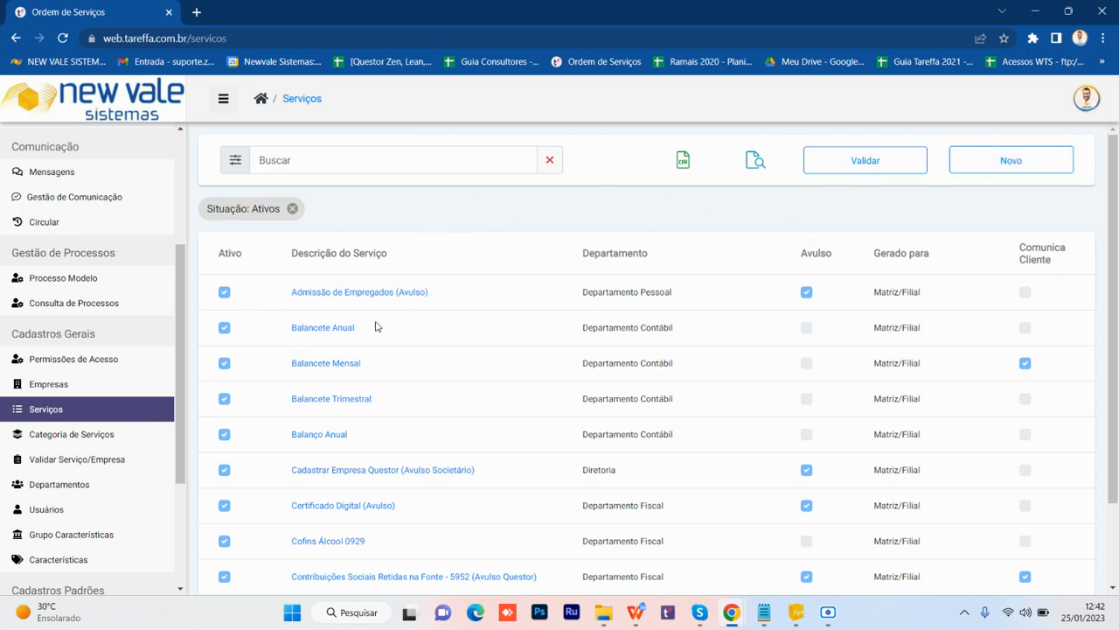
Open a blank new-service form to view it, and return to the services list.
click(1009, 161)
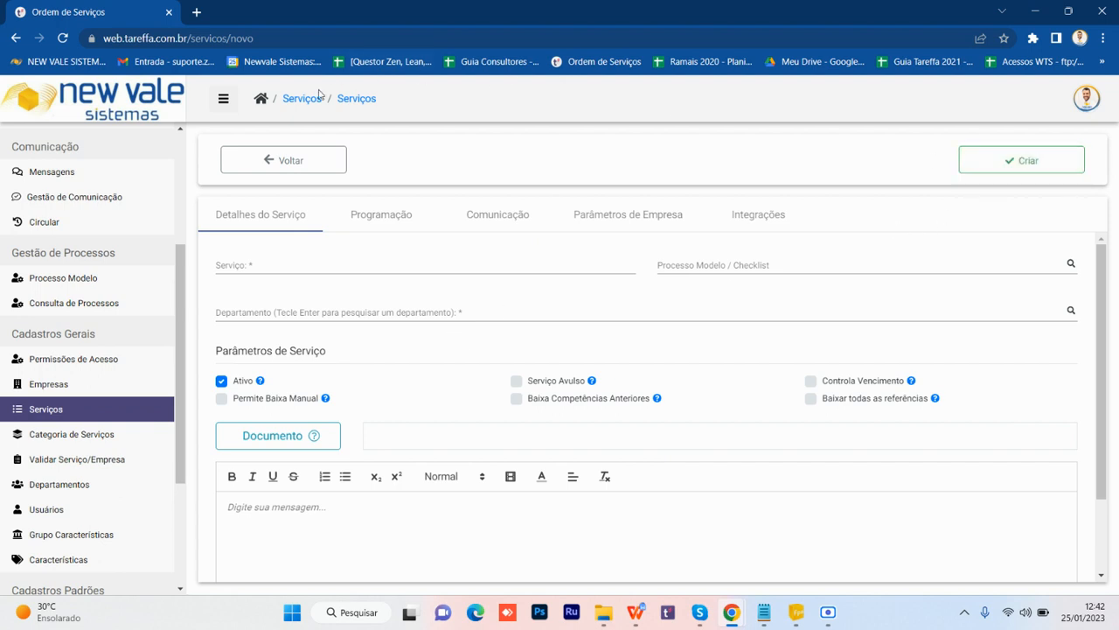
click(301, 164)
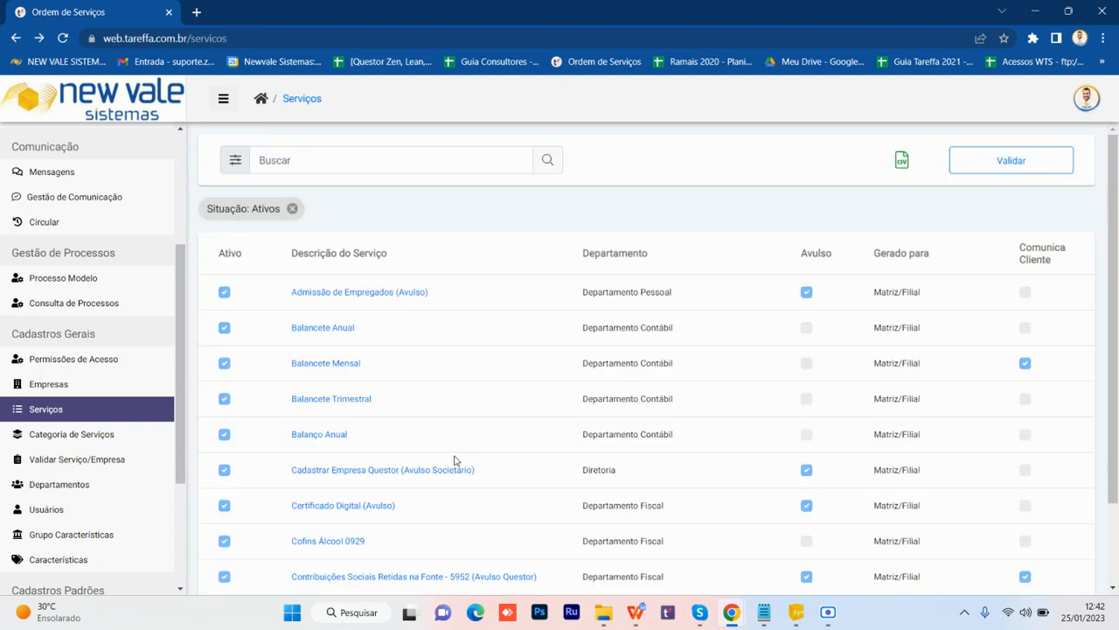
Filter the services list by the service name fgts and open the FGTS Guia service.
click(301, 159)
text(fgts)
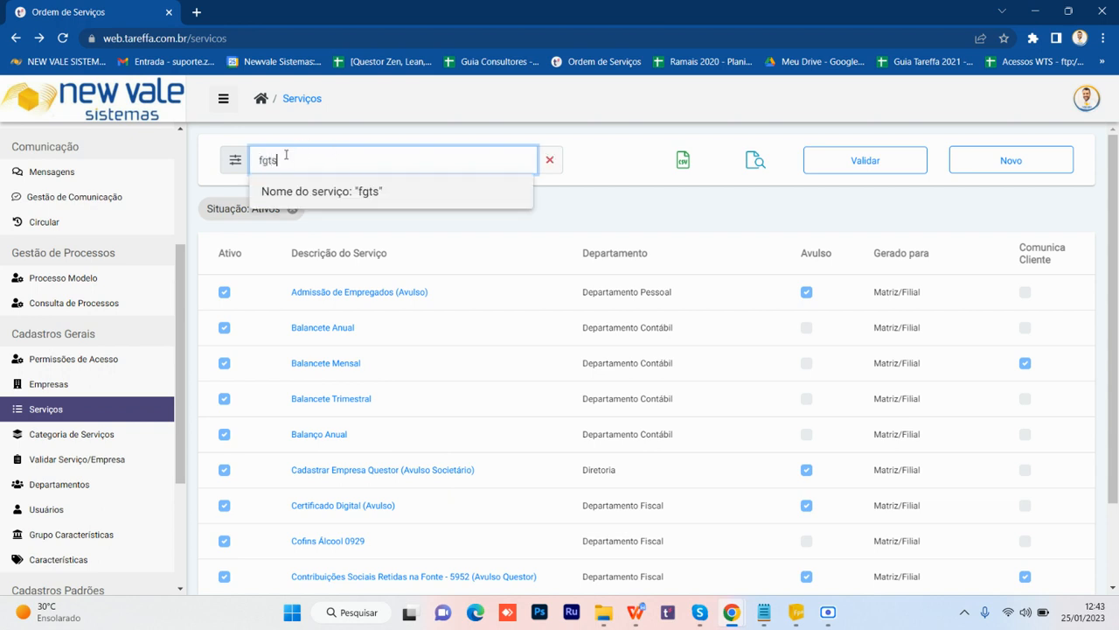
click(347, 190)
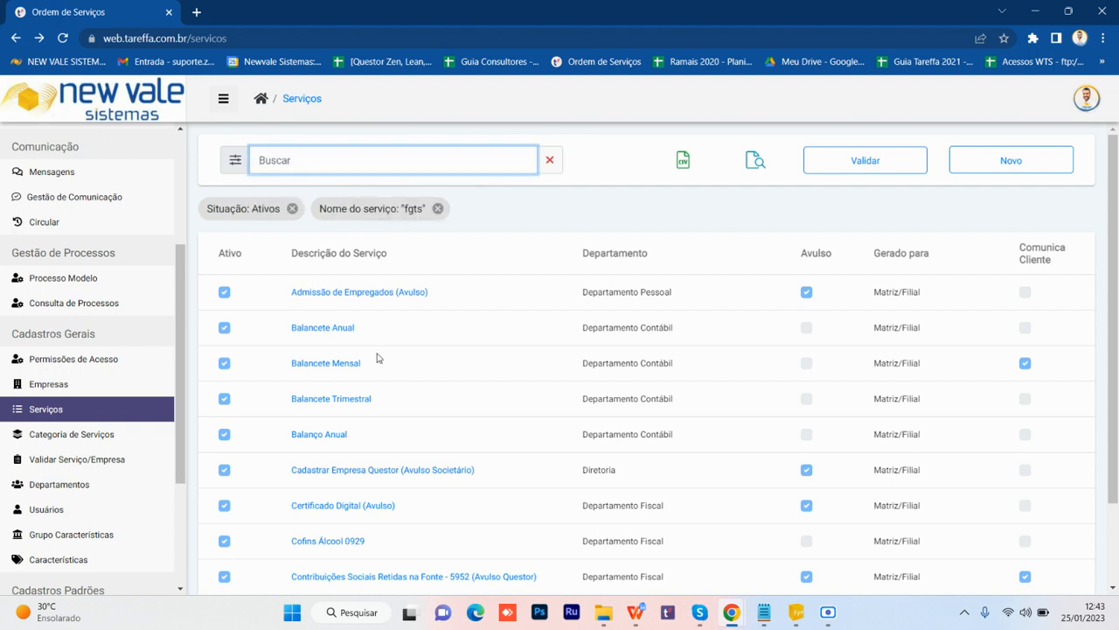
click(320, 293)
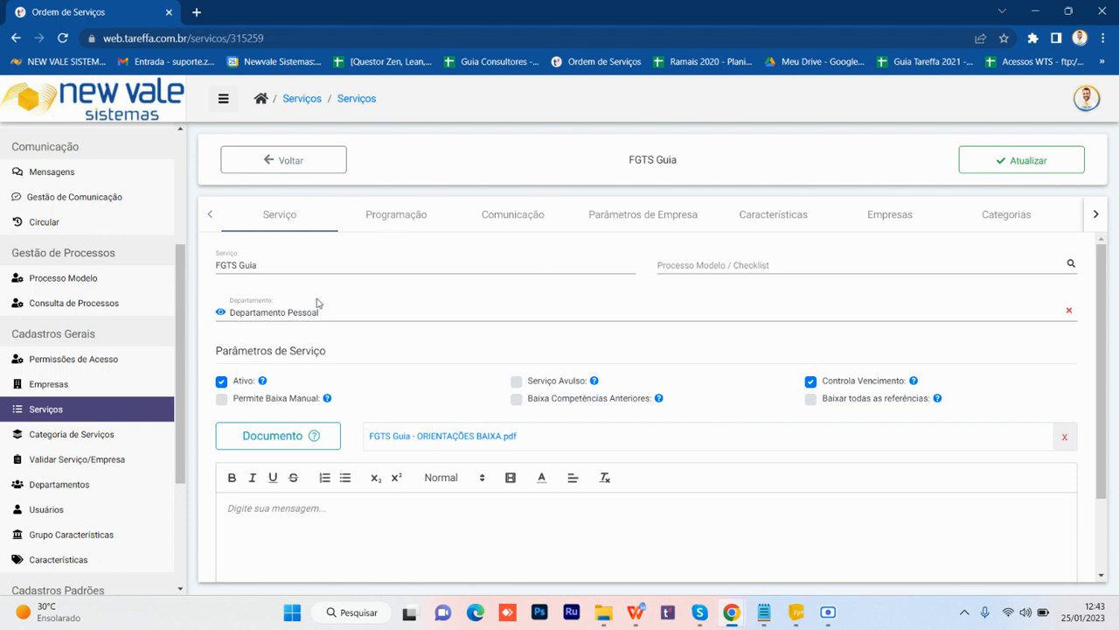
Try deactivating the FGTS Guia service and prefixing its name with (IN).
click(223, 384)
click(216, 265)
text((IN)
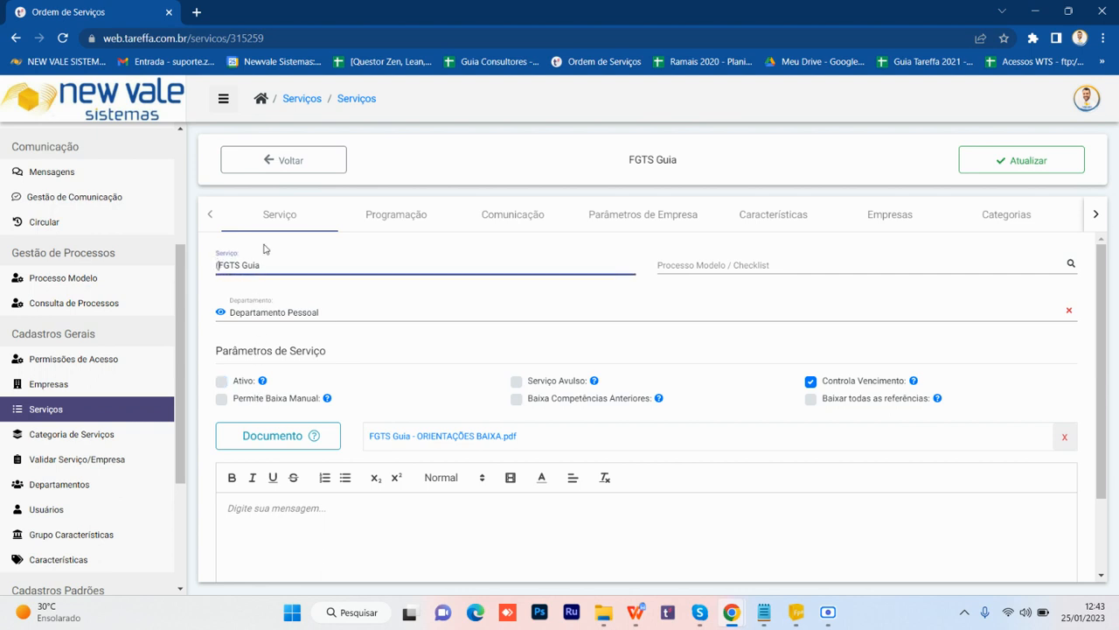
text())
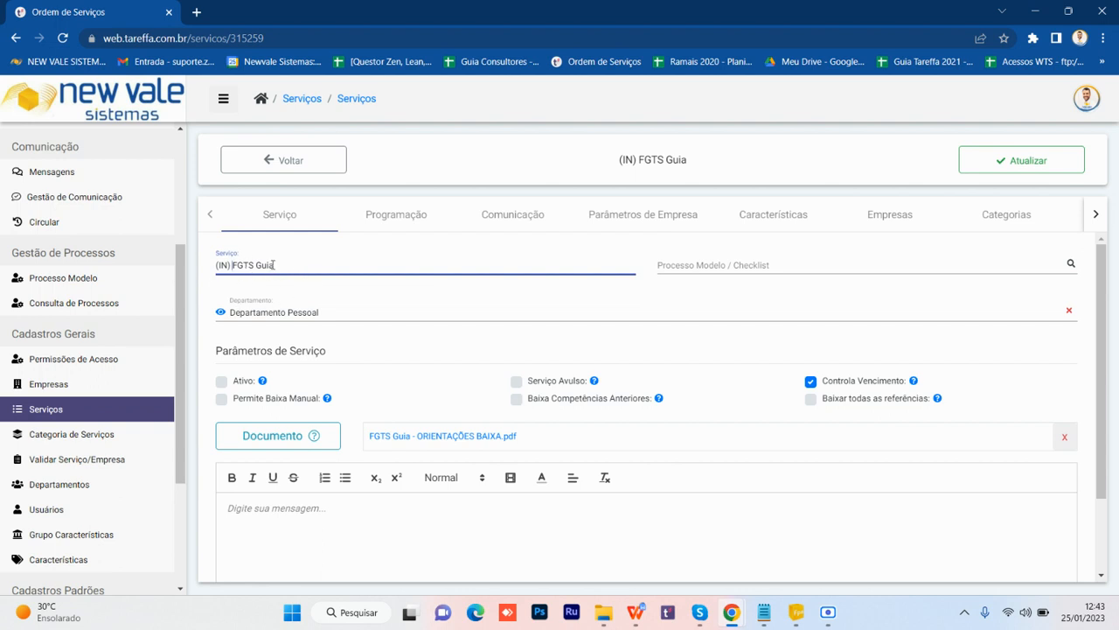
Restore the name FGTS Guia and the Ativo setting, and switch Permite Baixa Manual on and back off.
key(BackSpace)
key(BackSpace)
key(BackSpace)
key(BackSpace)
key(BackSpace)
click(222, 382)
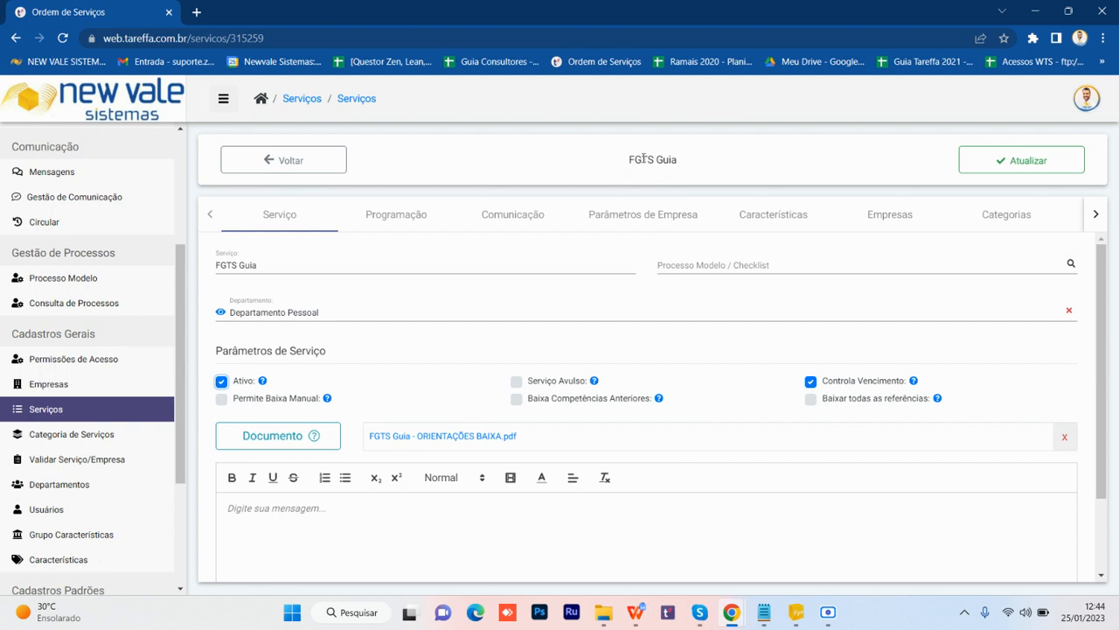
click(222, 400)
click(224, 402)
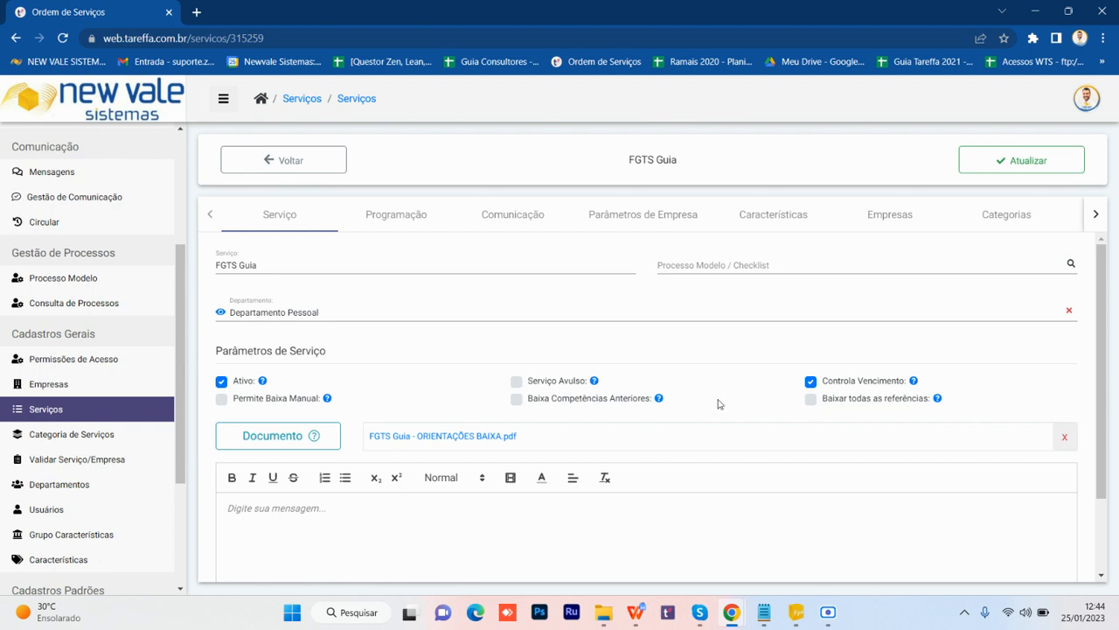
Open the attached FGTS Guia - ORIENTAÇÕES BAIXA.pdf, examine the document and return to the service record.
click(400, 437)
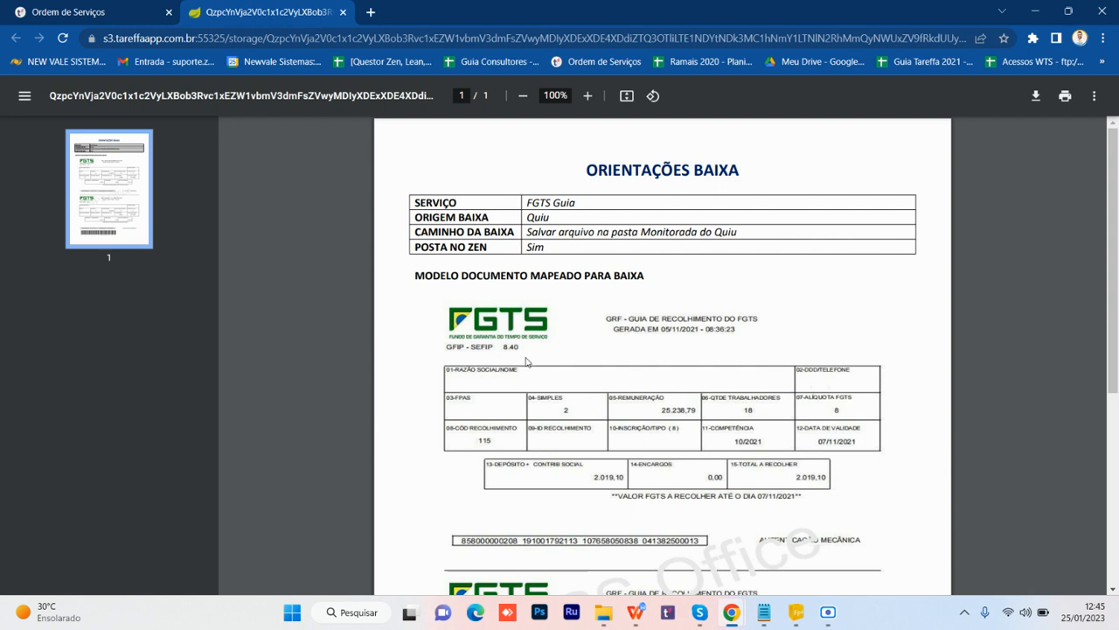
scroll(570, 466, down, 5)
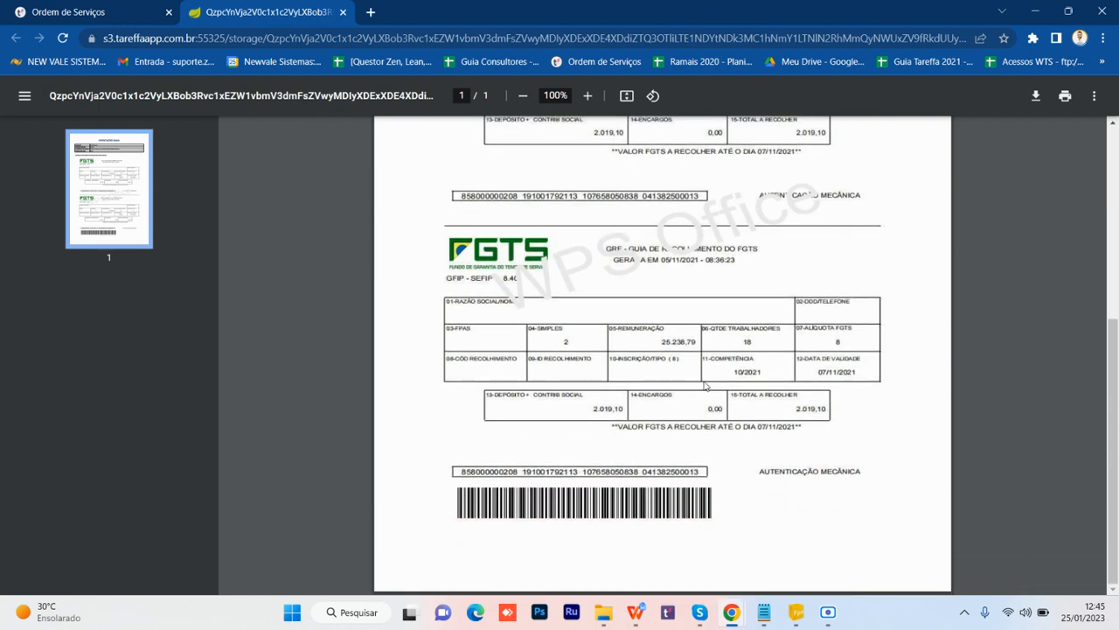
scroll(712, 375, up, 2)
scroll(713, 374, up, 1)
key(ctrl+shift+Tab)
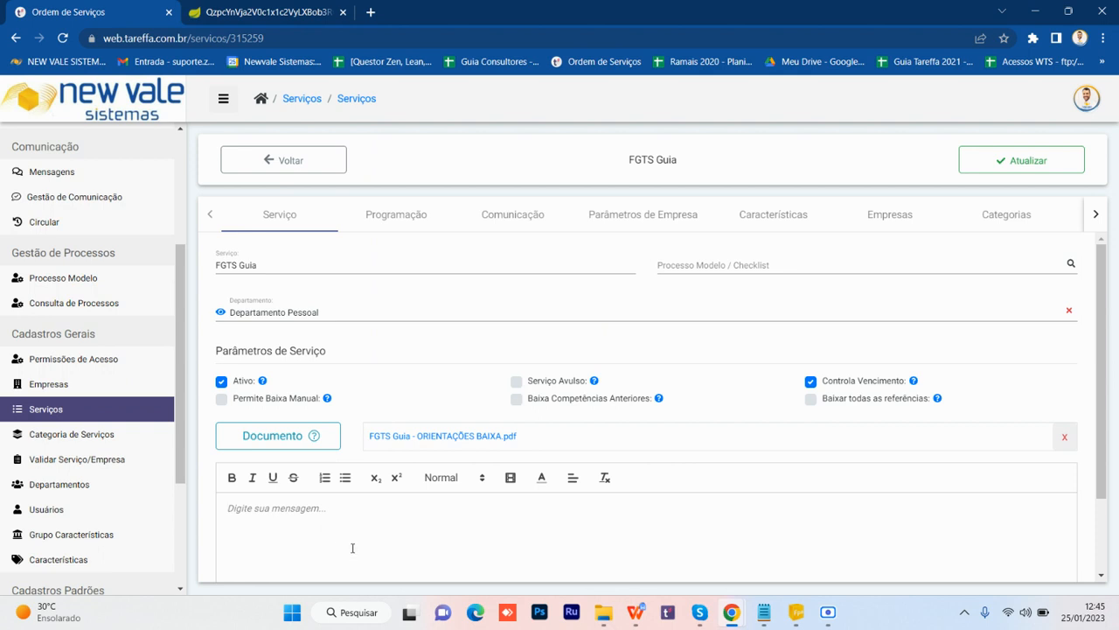
Examine the Gerar para, Controle de Prazo and Competência options in the service's Programação settings.
click(391, 218)
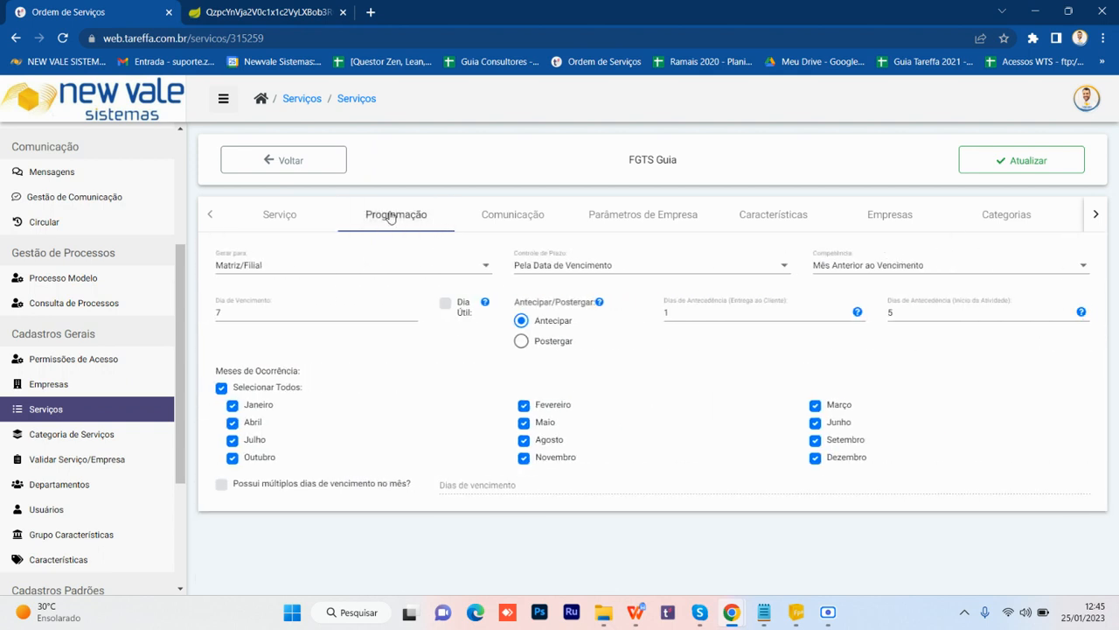
click(275, 268)
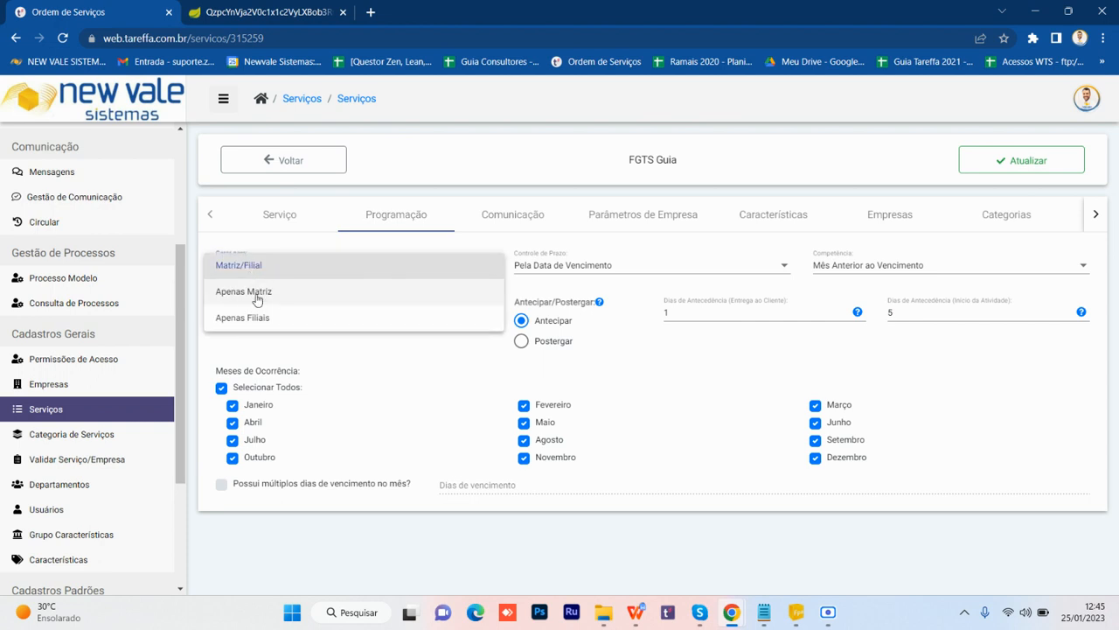
click(327, 360)
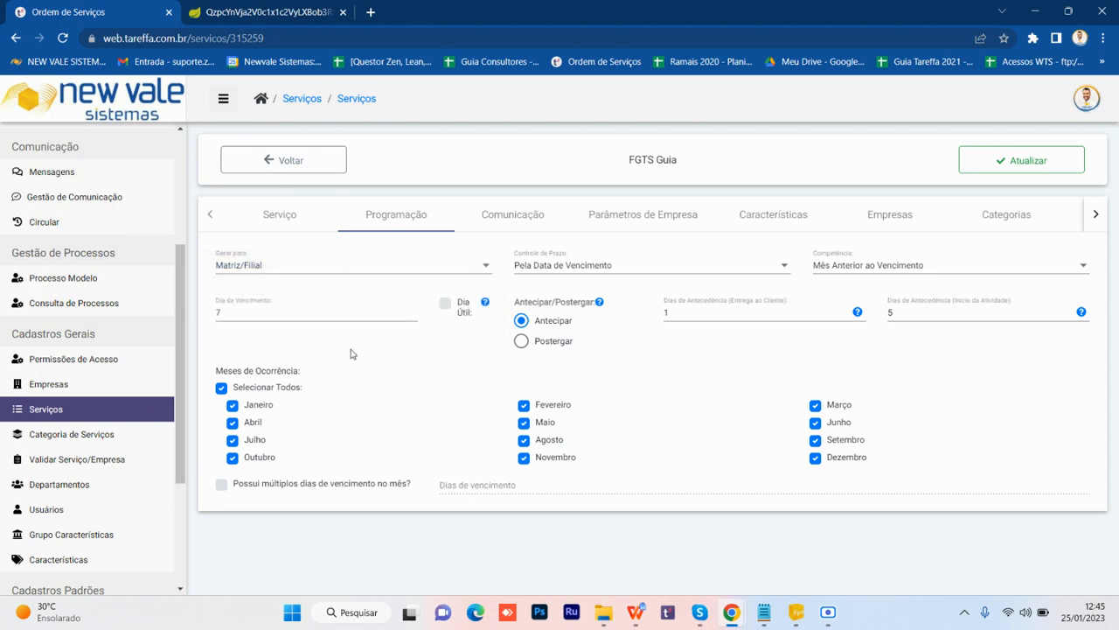
click(577, 270)
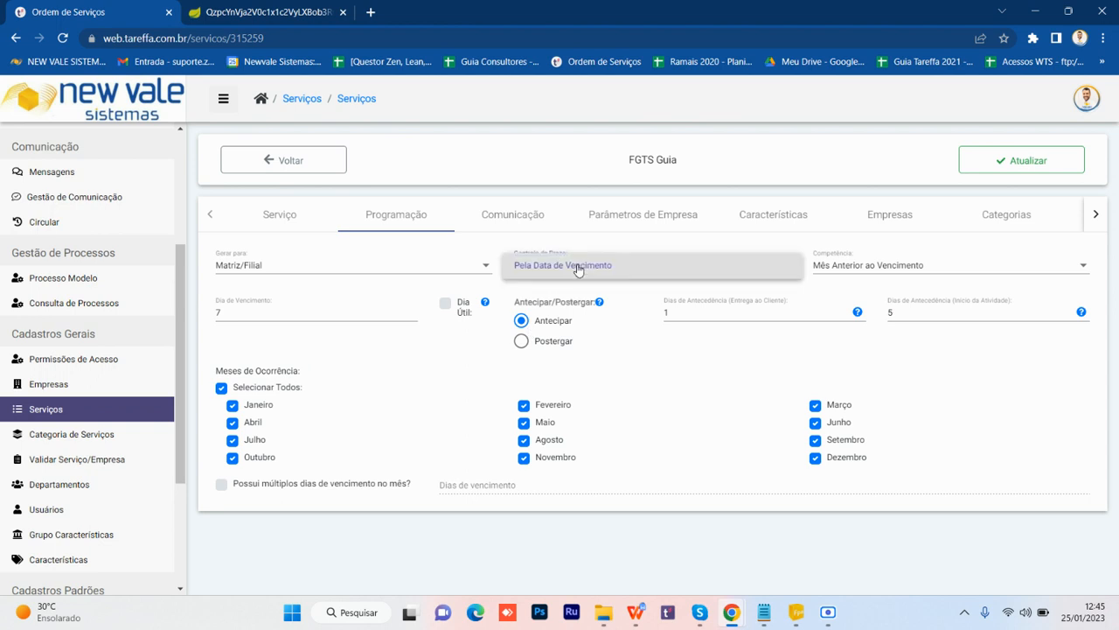
click(564, 259)
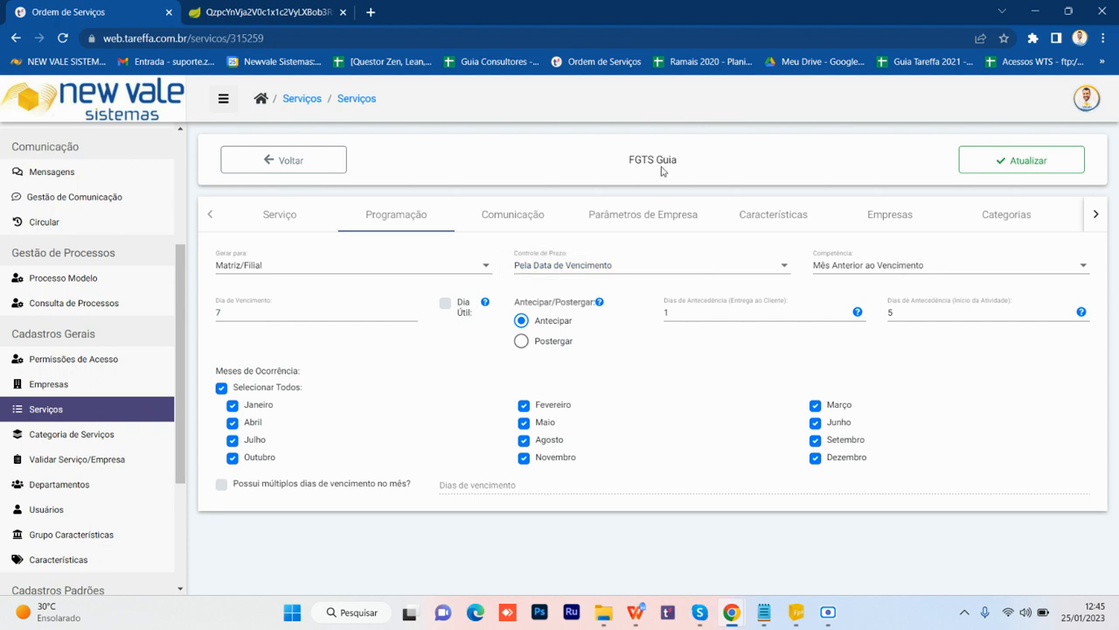
click(881, 271)
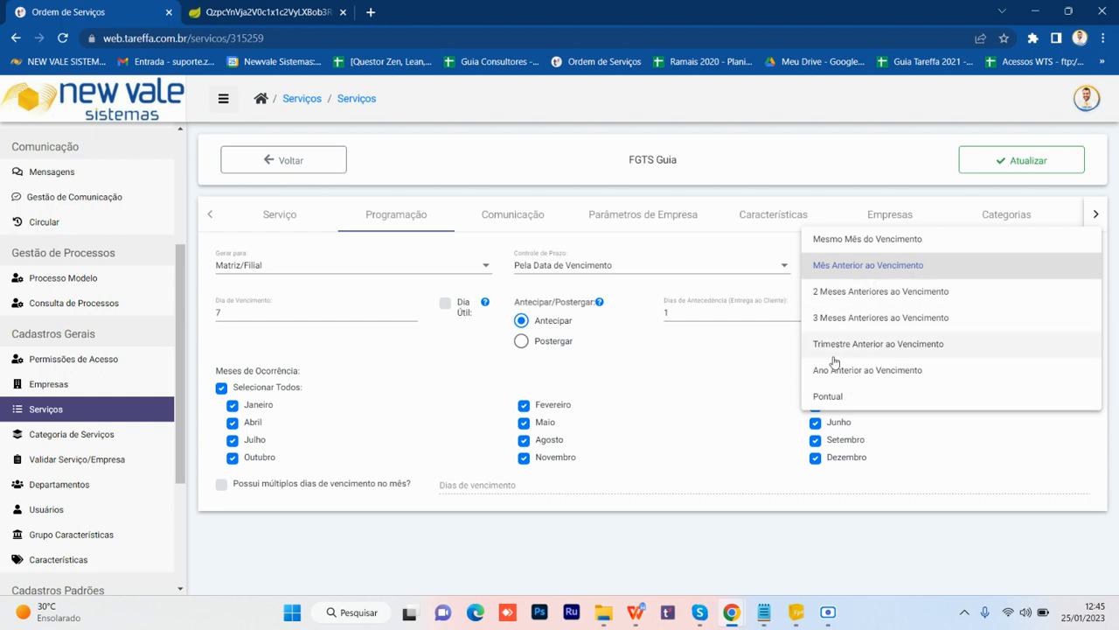
click(744, 361)
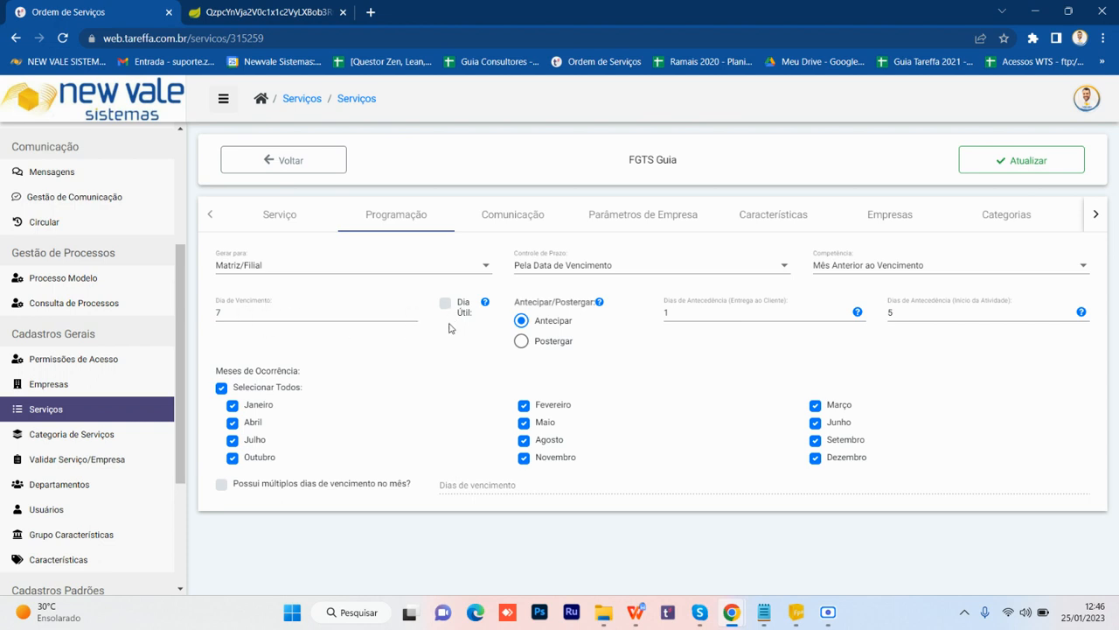
Switch Dia Útil on and back off, and clear and reselect all the months of occurrence.
click(445, 305)
click(446, 303)
click(223, 389)
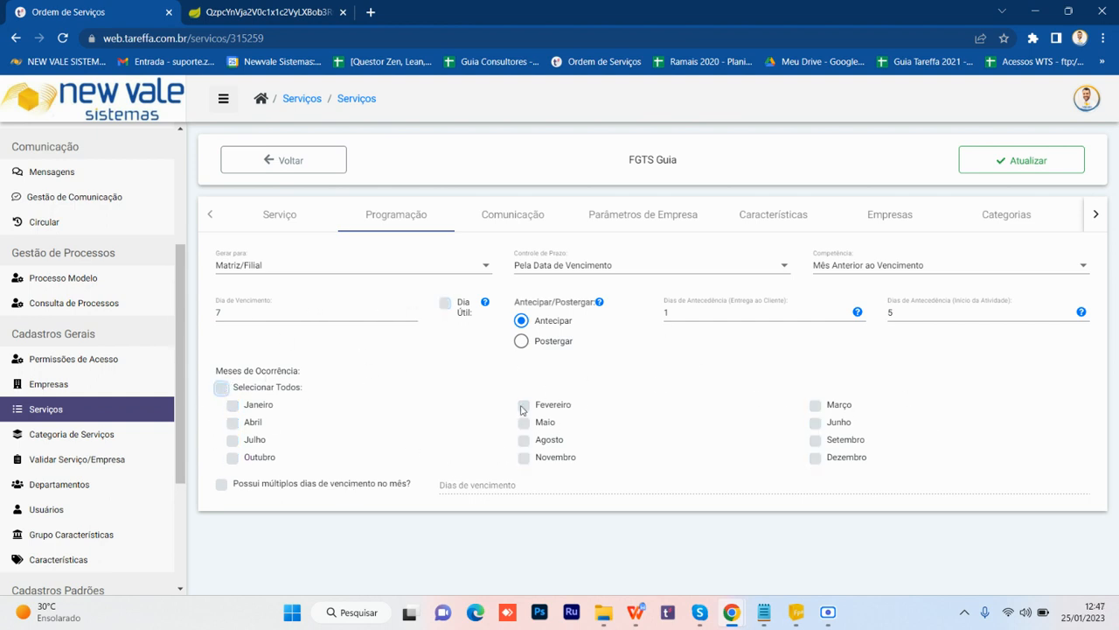
click(223, 390)
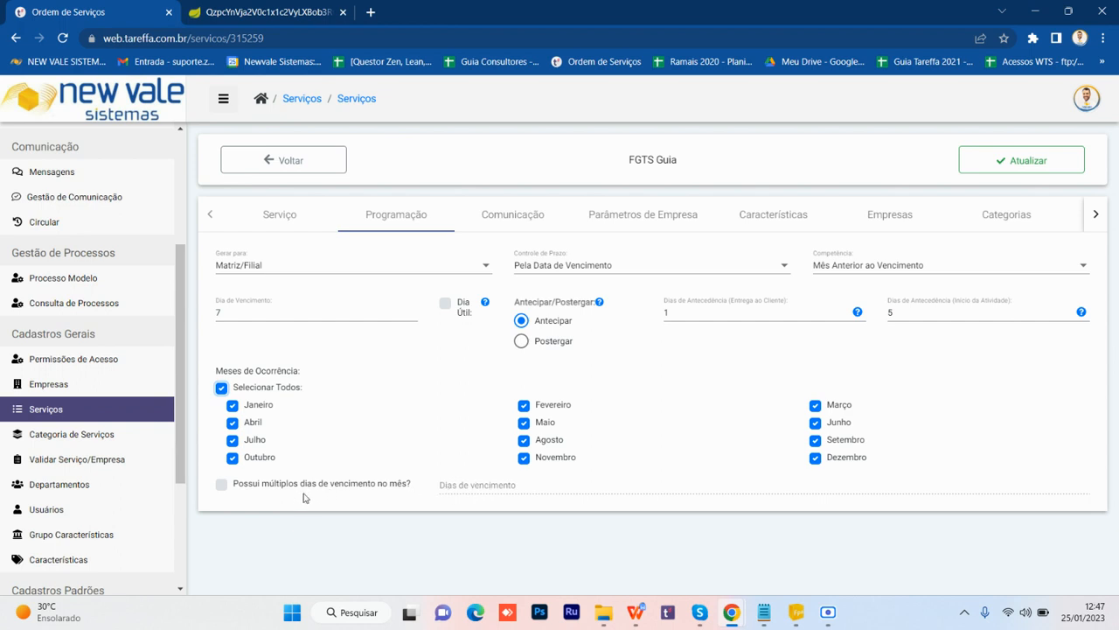
Enable multiple due days in the month and add days 5, 10 and 15.
click(221, 486)
click(470, 498)
text(5)
key(Return)
text(10)
key(Return)
text(15)
key(Return)
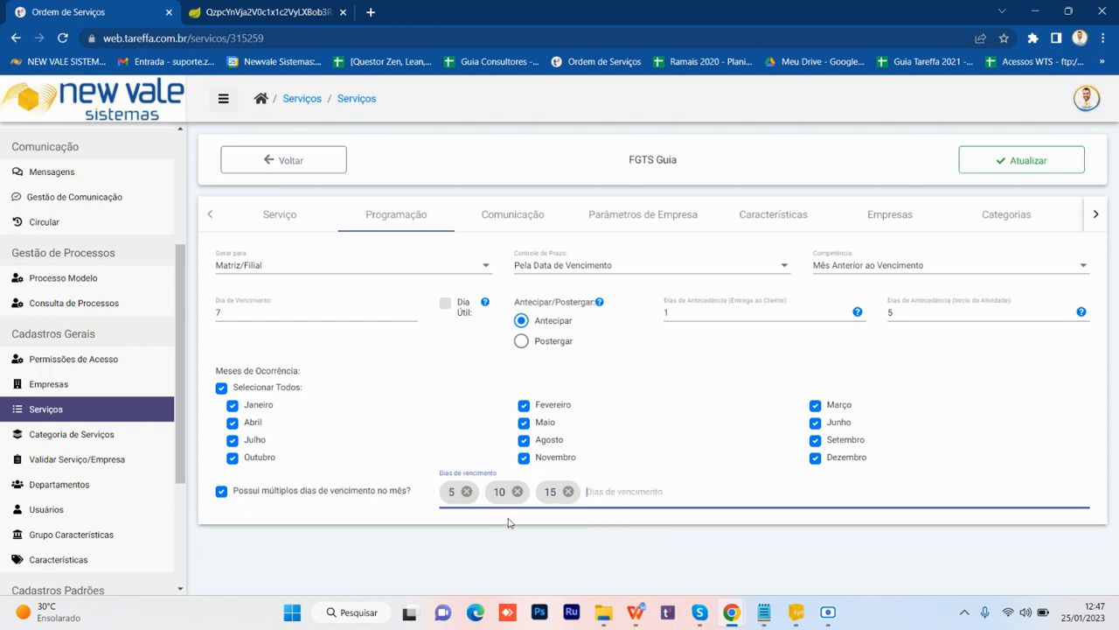
Remove the added due days and disable multiple due days in the month.
click(517, 491)
click(518, 491)
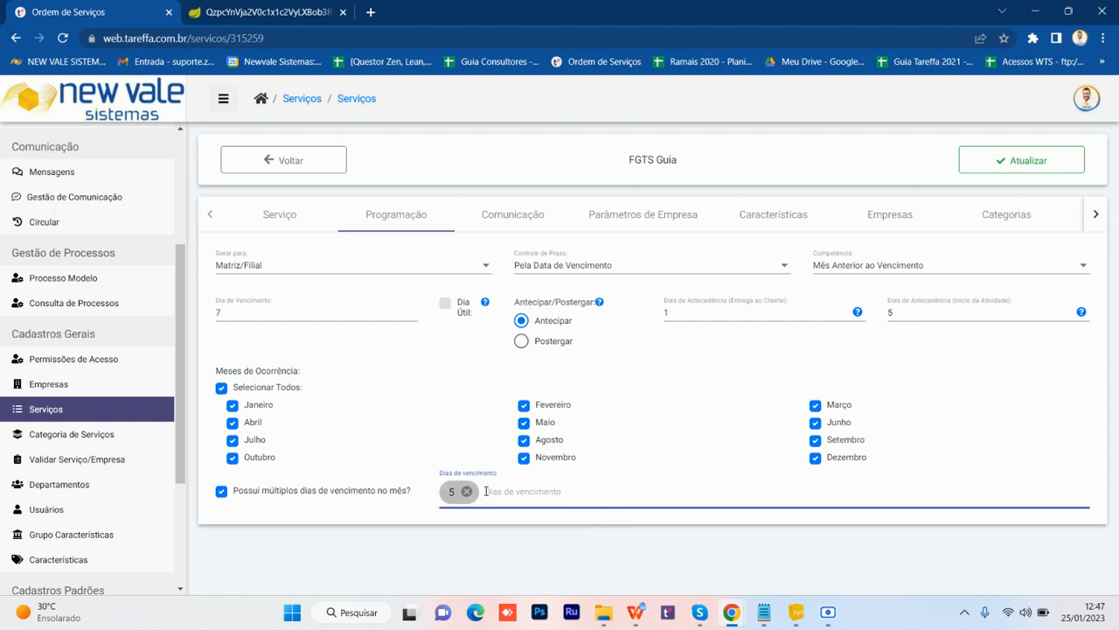
click(468, 492)
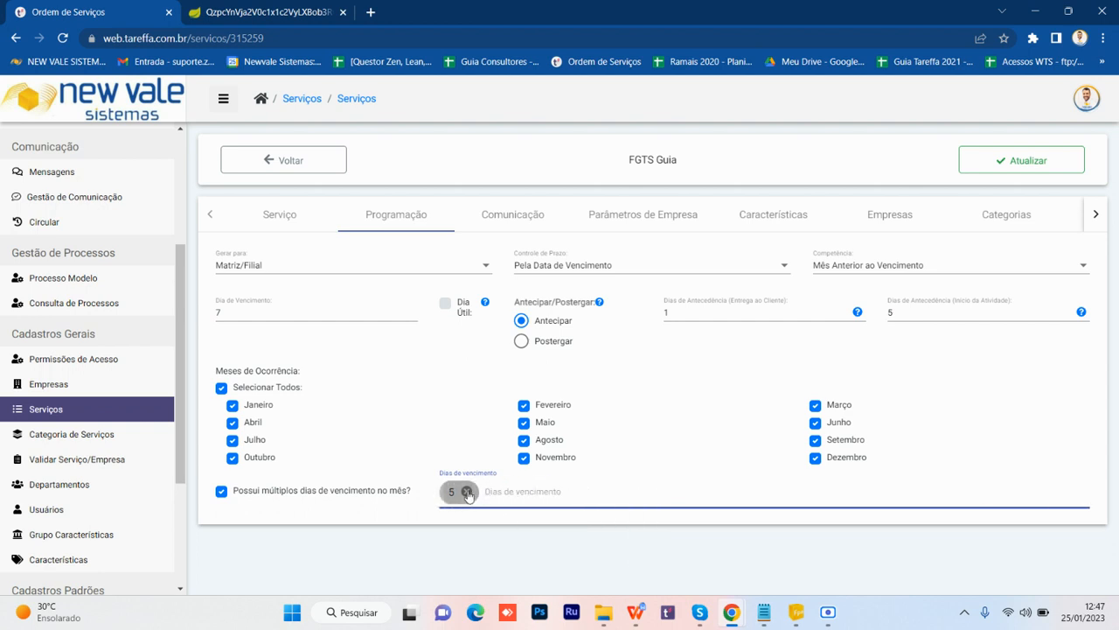
click(223, 487)
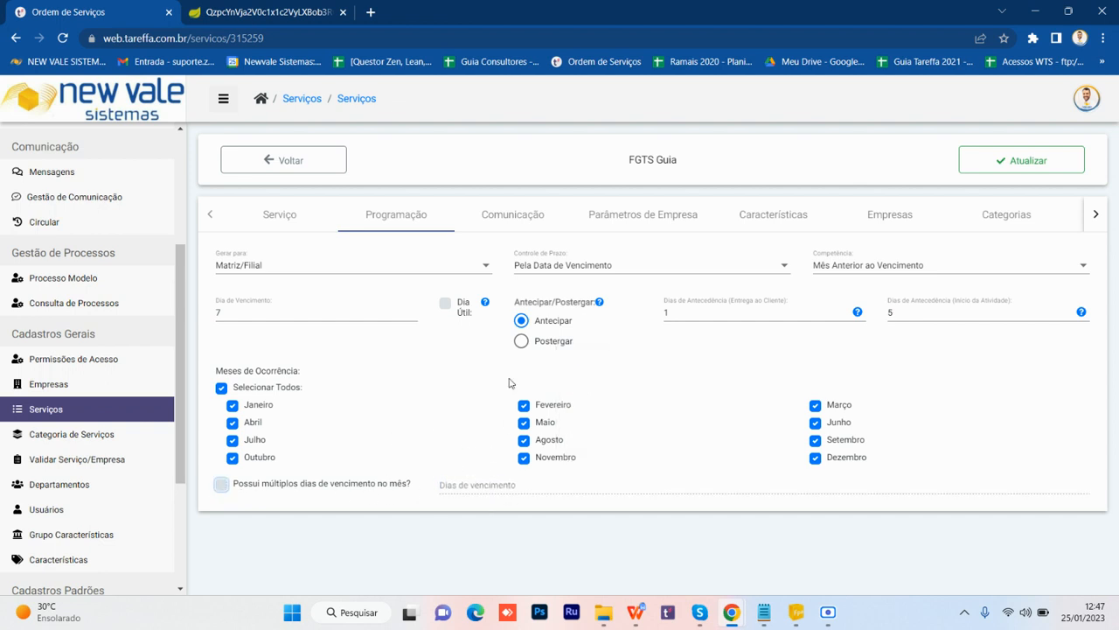
Switch Comunica Cliente quando Concluído on and back off in the service's Comunicação settings.
click(529, 218)
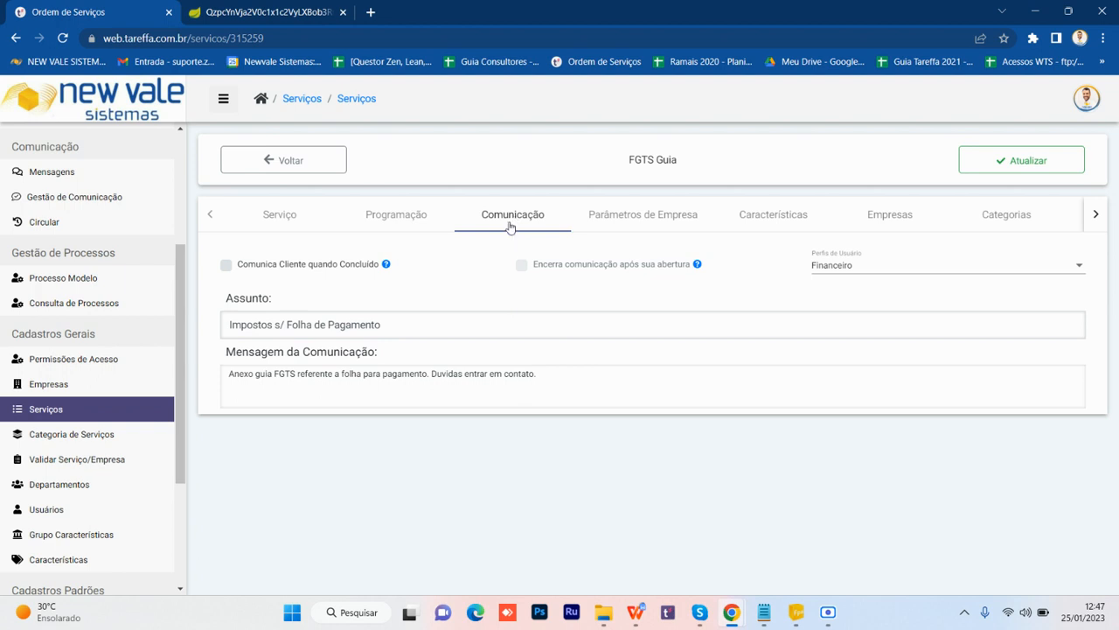
click(225, 266)
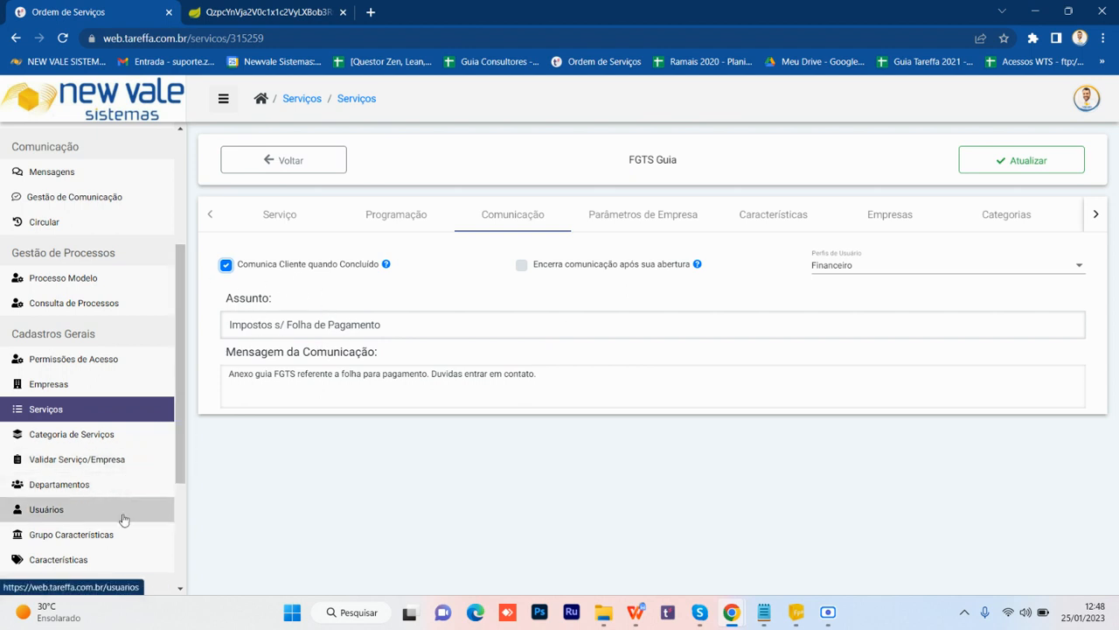
click(226, 265)
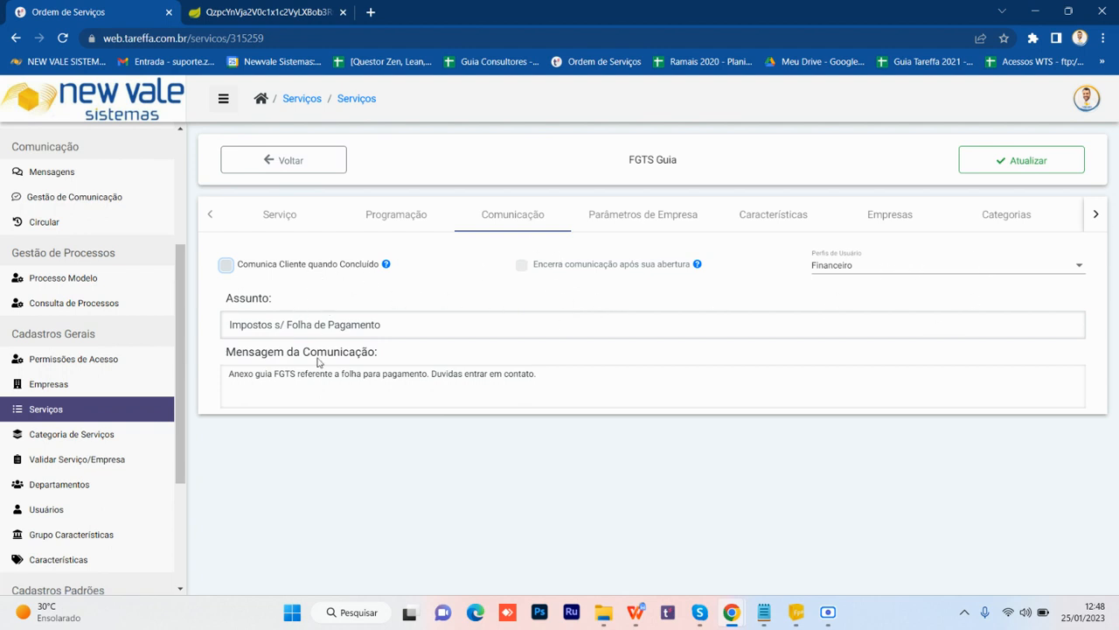
View the Parâmetros de Empresa, and the 06. Departamento Pessoal characteristics of the rule Dpto Pessoal - Com Empregados.
click(654, 219)
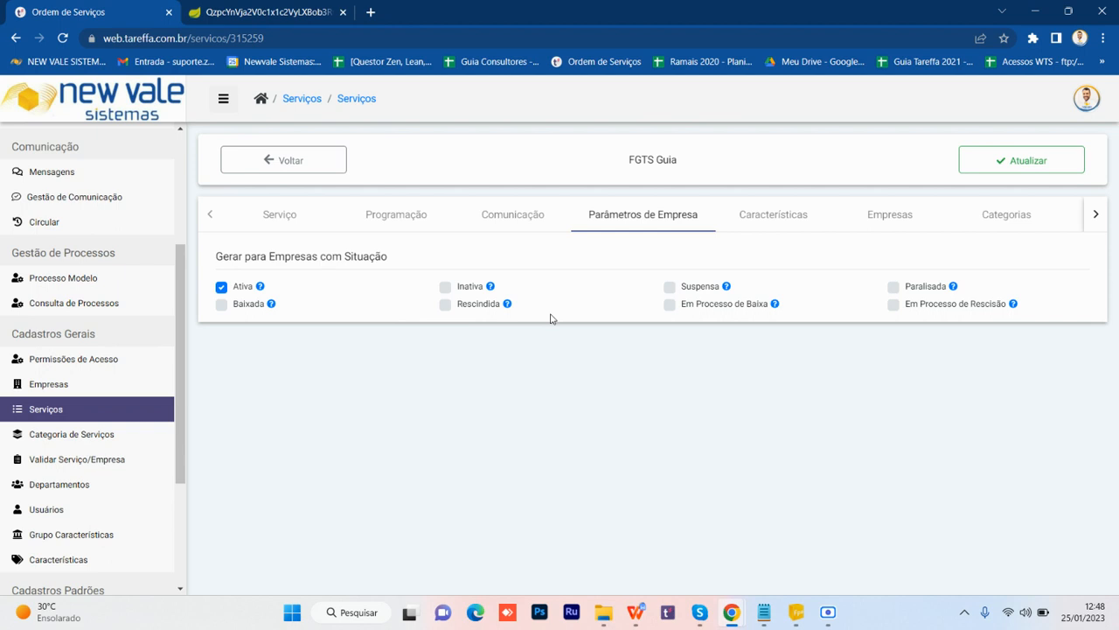
click(790, 221)
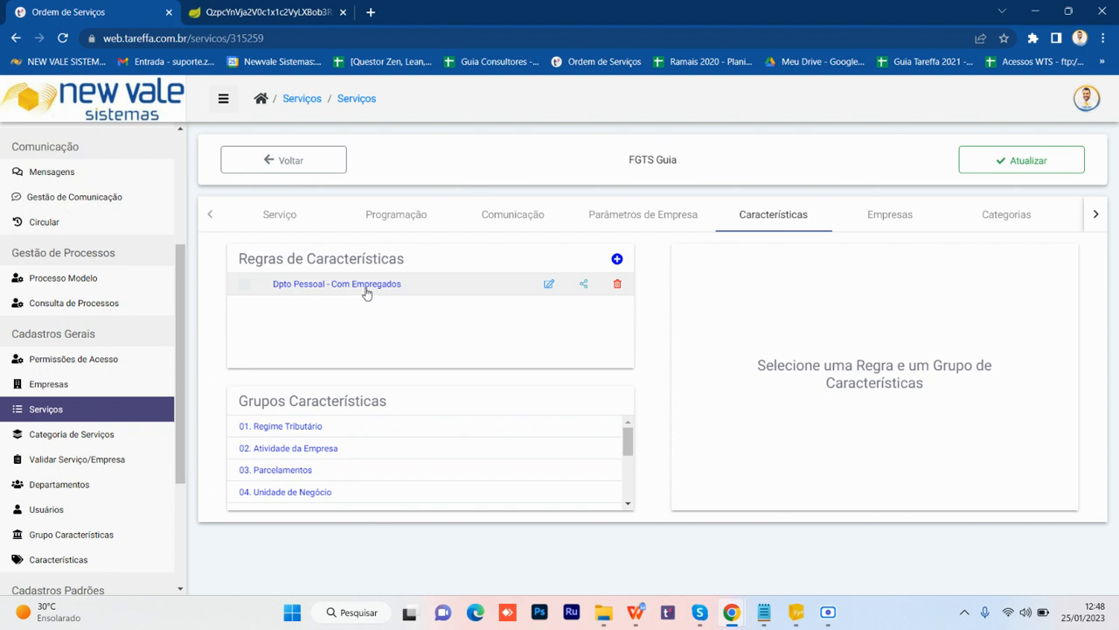
click(316, 292)
scroll(280, 470, down, 3)
scroll(302, 469, up, 2)
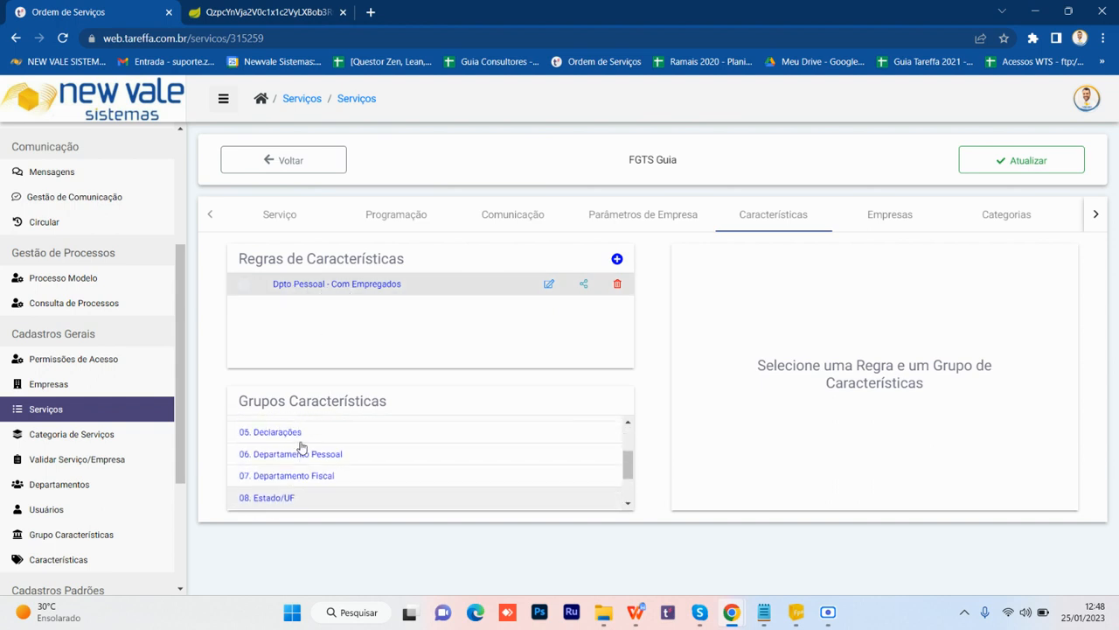
click(317, 467)
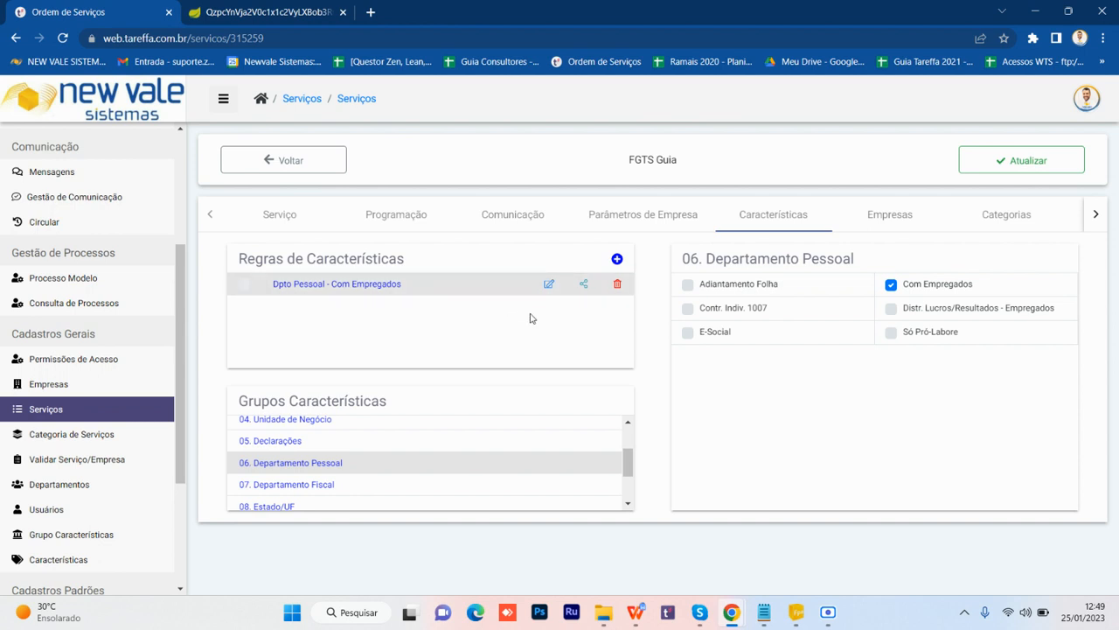
View the companies linked to the service, and open and close the company filter for batch registration.
click(899, 225)
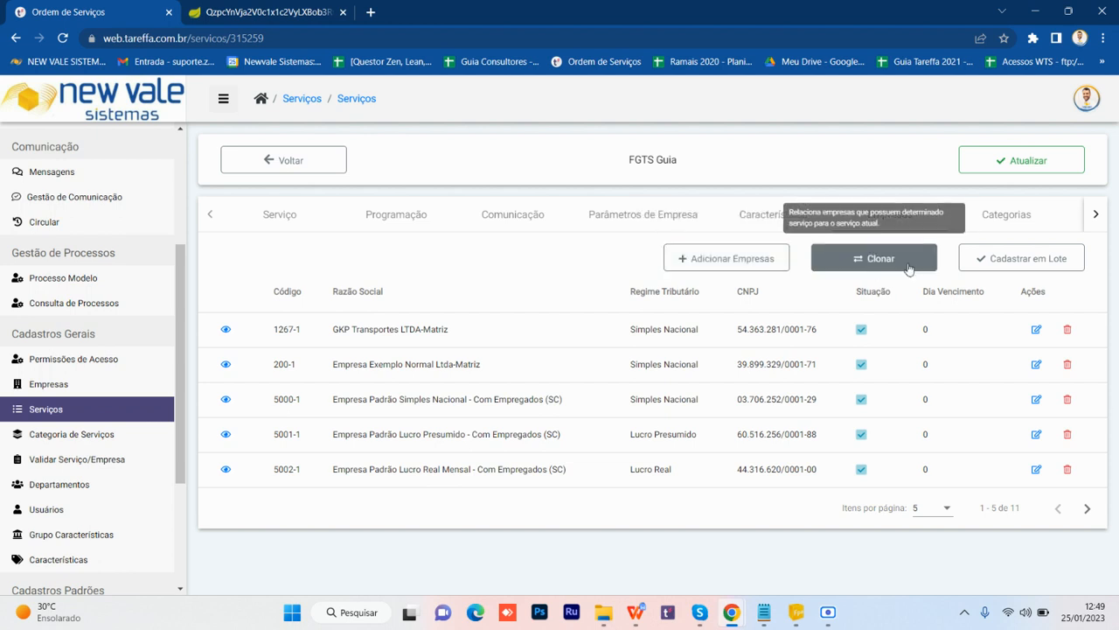
click(999, 256)
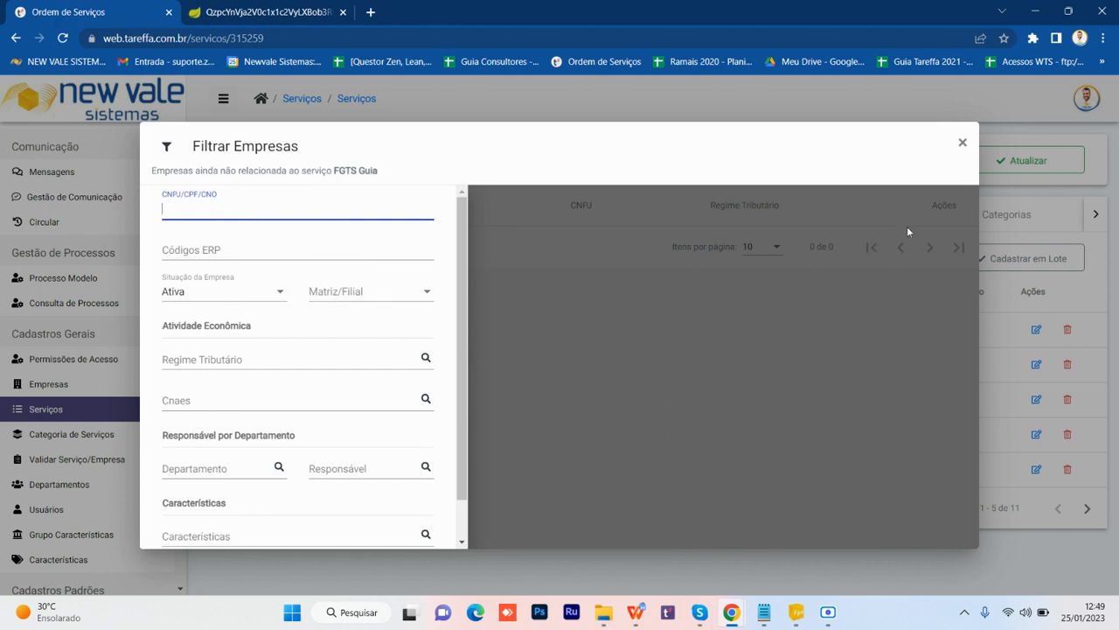
click(962, 142)
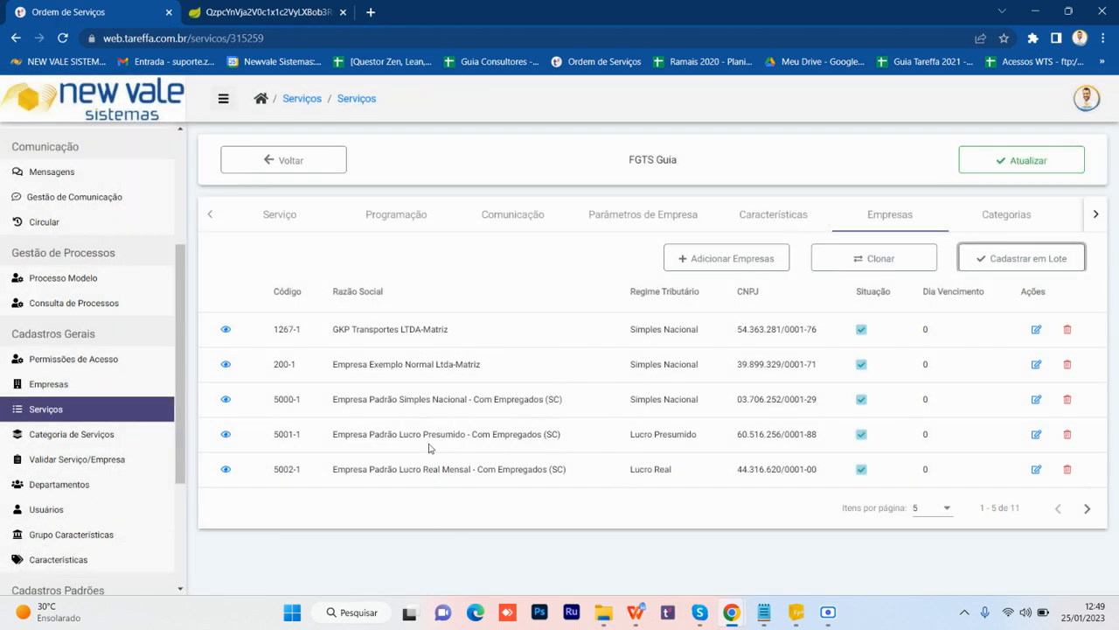
Review the service's Categorias and Integrações settings, and return to the unfiltered services list.
click(1006, 215)
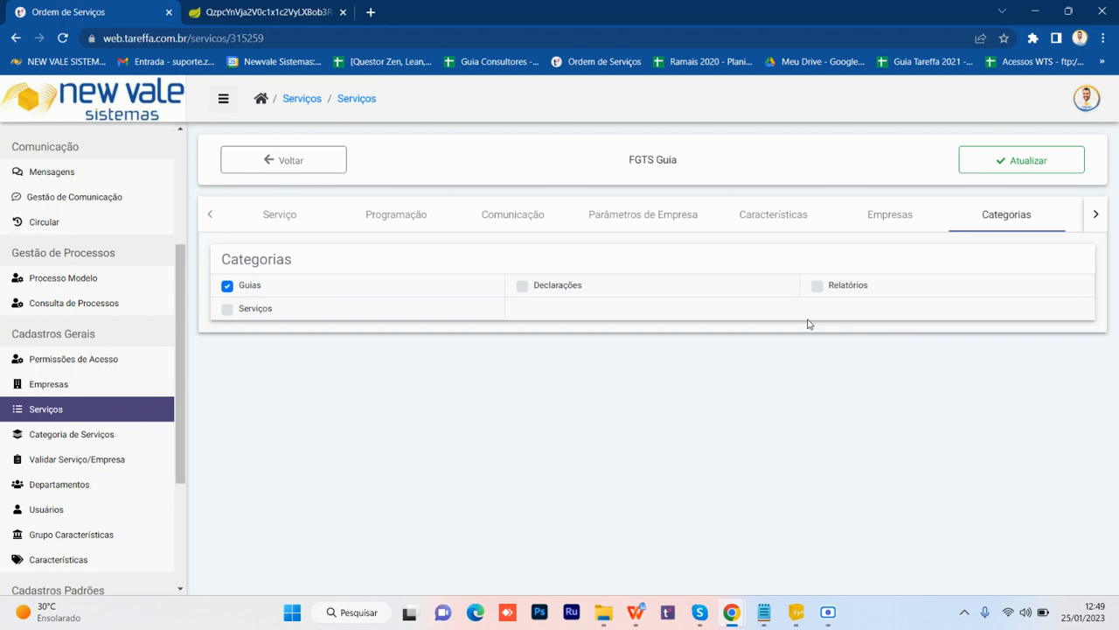
click(1096, 216)
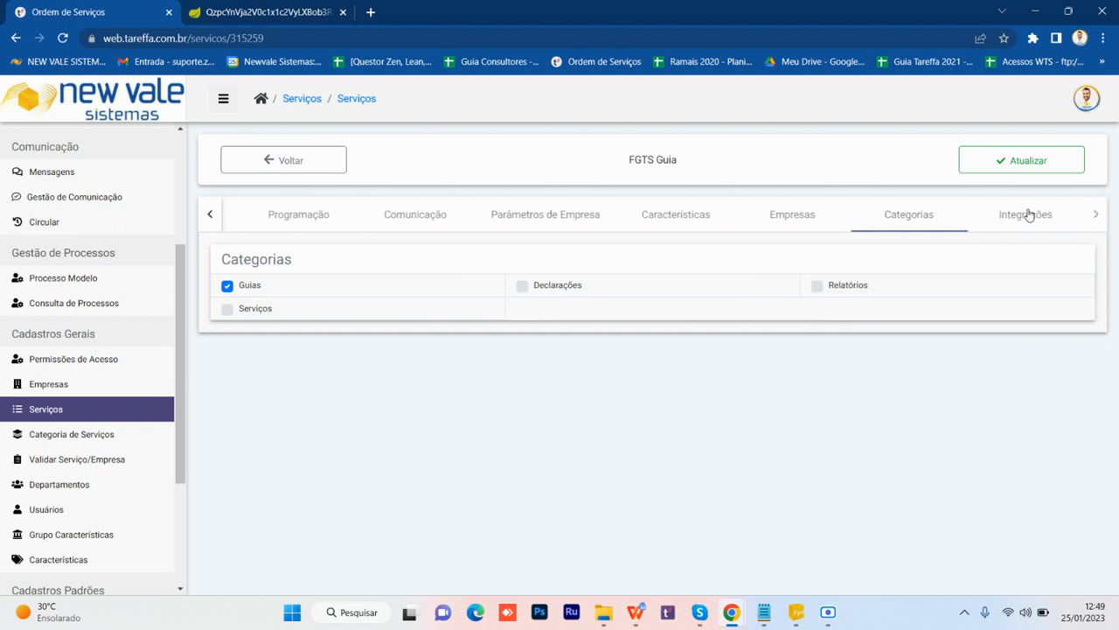
click(1027, 218)
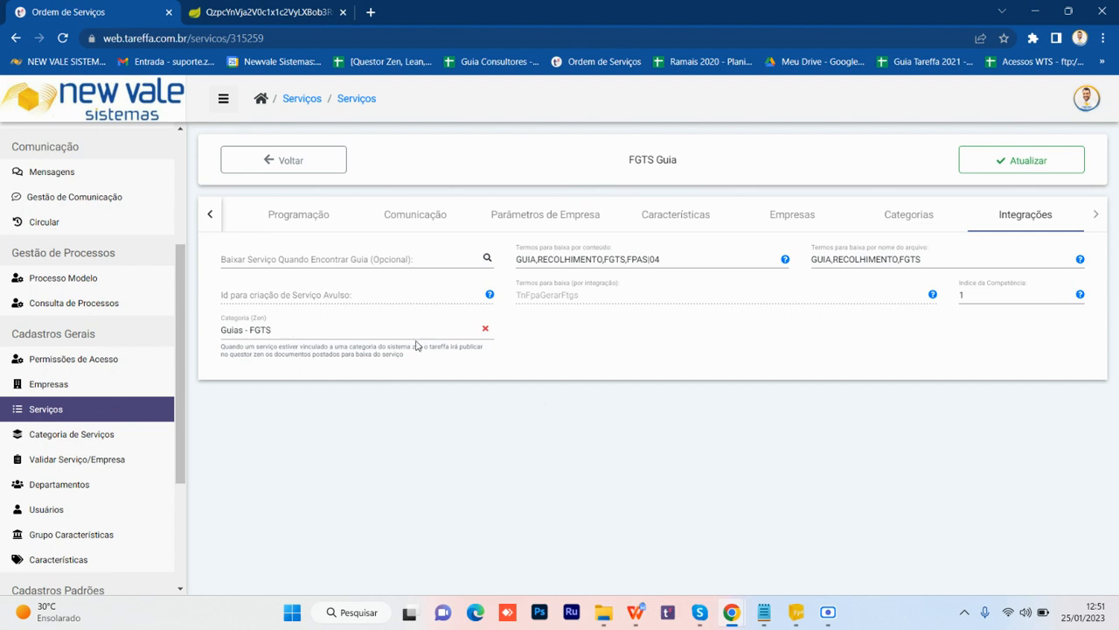
click(60, 416)
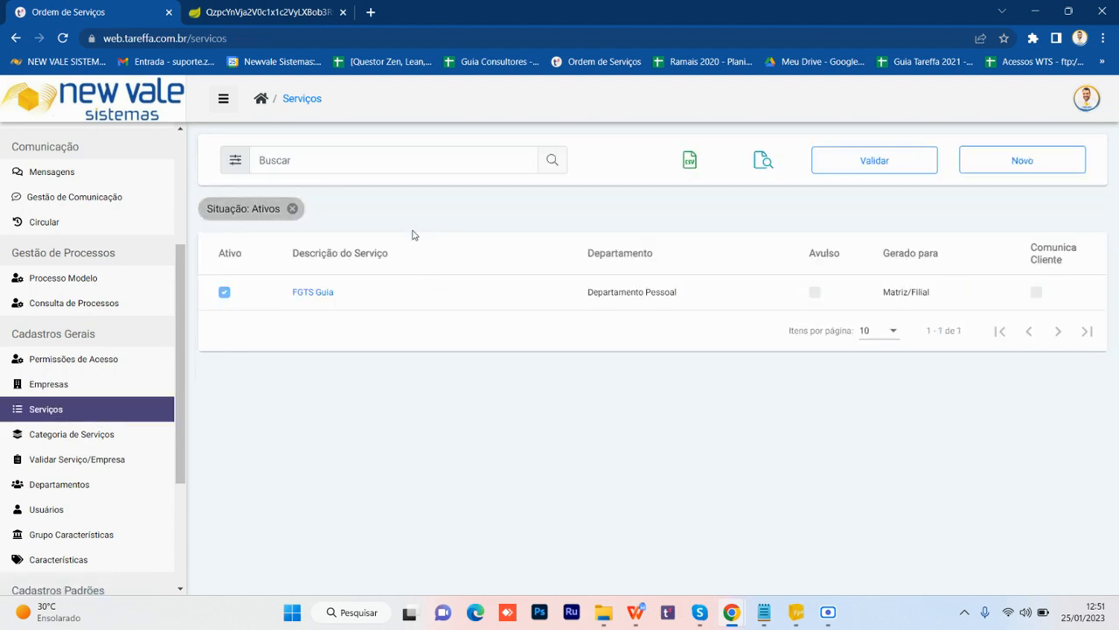
click(109, 419)
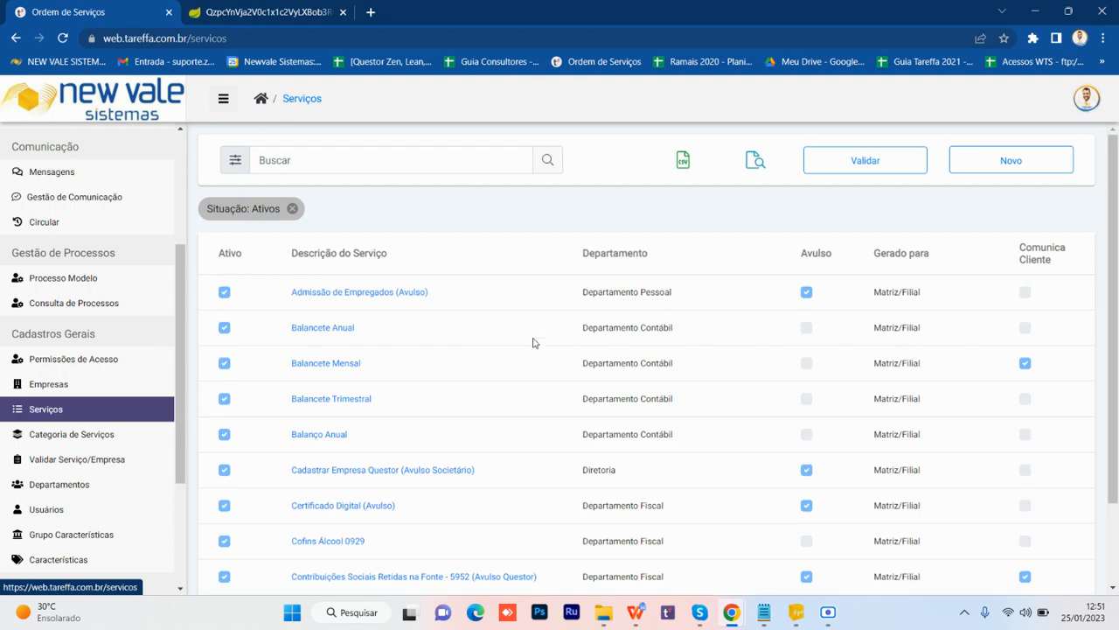